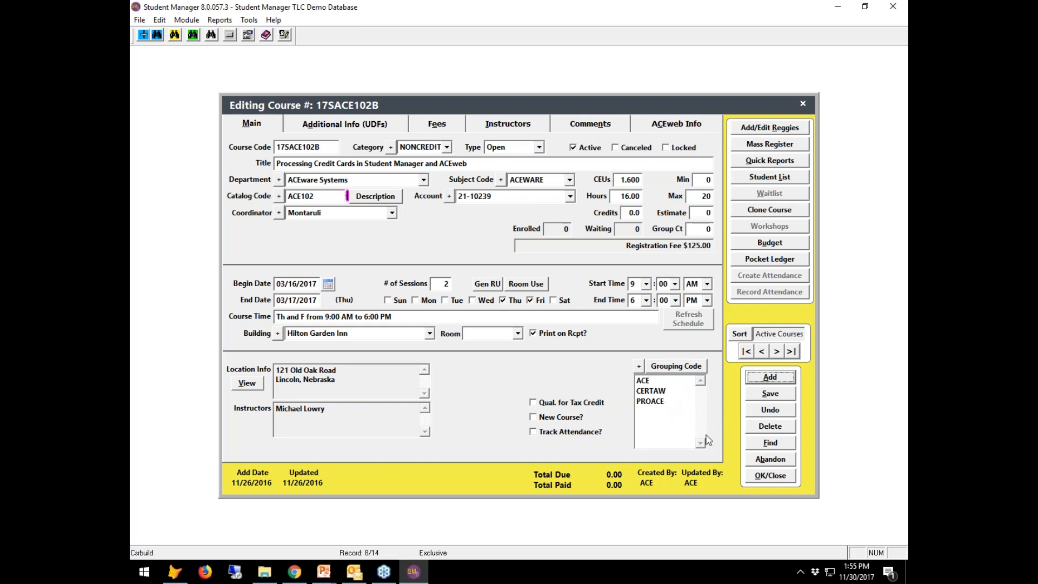
Save and close the 17SACE102B course record with grouping codes ACE, CERTAW and PROACE.
{"action": "left_click", "coordinate": [770, 476]}
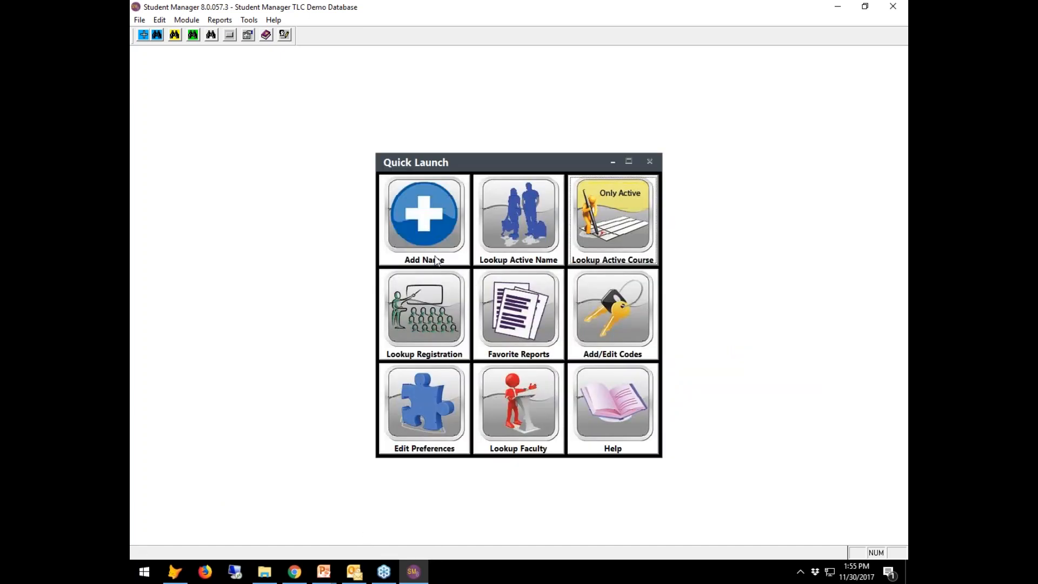
Start the Registrations Transcripts report with Modify Report checked.
{"action": "left_click", "coordinate": [220, 20]}
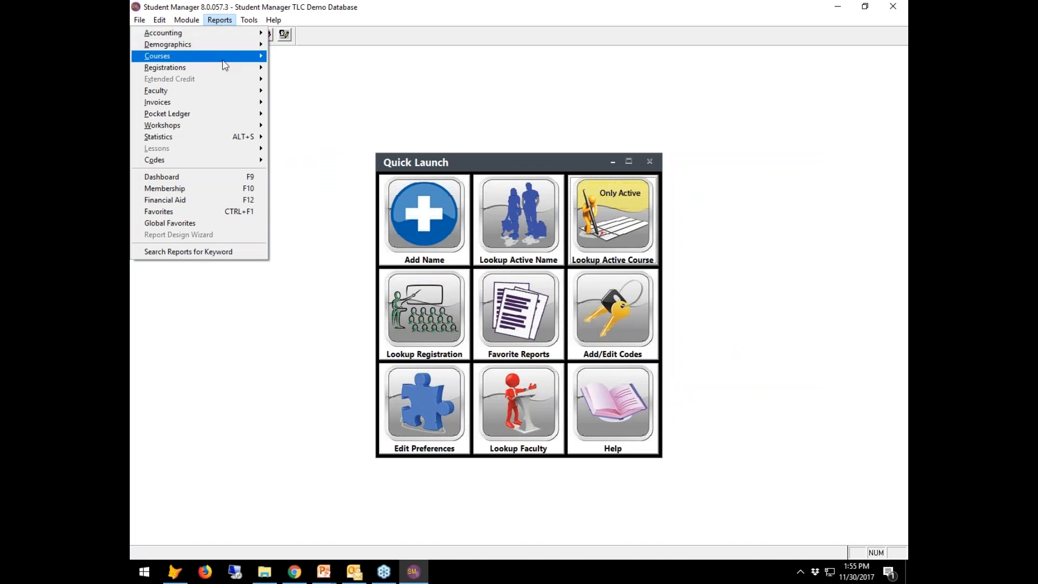
{"action": "mouse_move", "coordinate": [225, 68]}
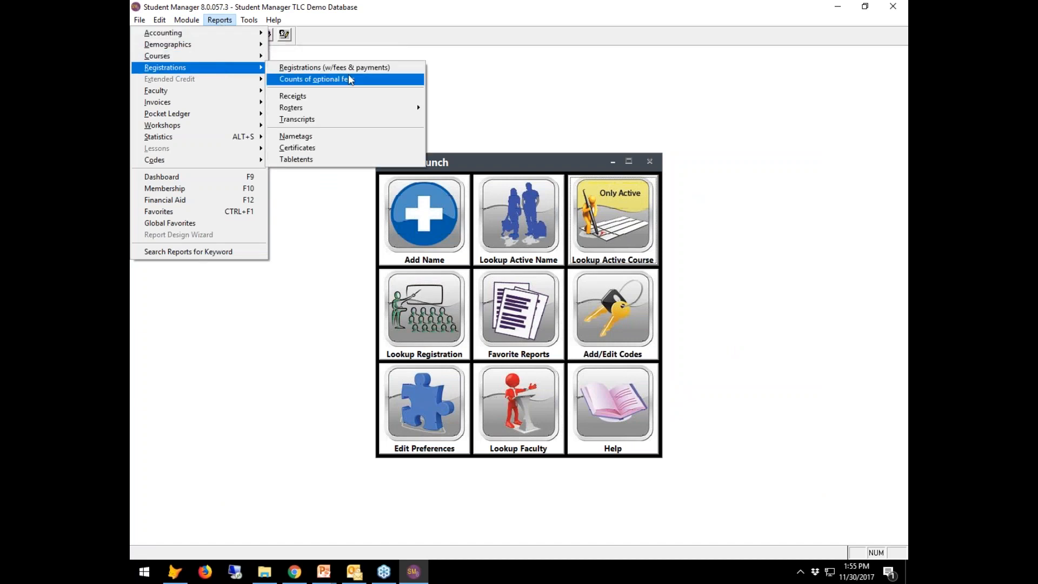
{"action": "left_click", "coordinate": [355, 122]}
{"action": "left_click", "coordinate": [524, 329]}
{"action": "left_click", "coordinate": [573, 341]}
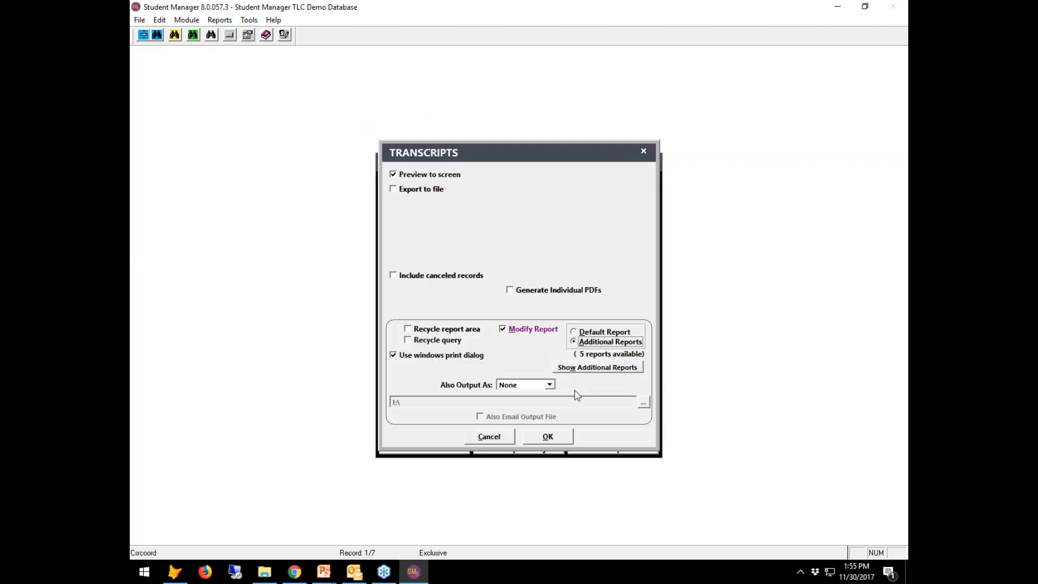
{"action": "left_click", "coordinate": [548, 437]}
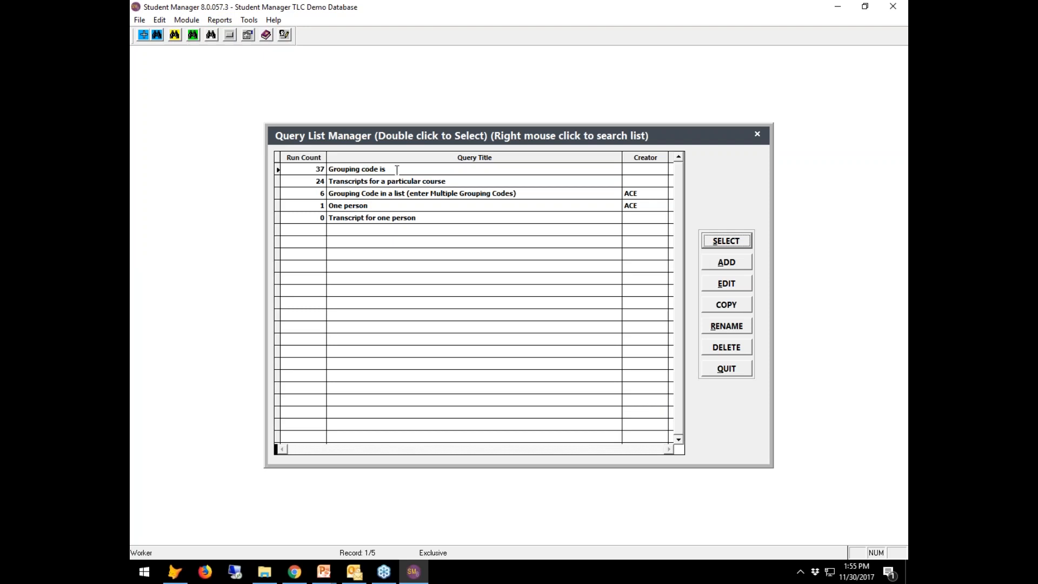
Run the 'Grouping code is' query for CERTAW, limited to ended courses, including duplicates.
{"action": "left_click", "coordinate": [399, 169]}
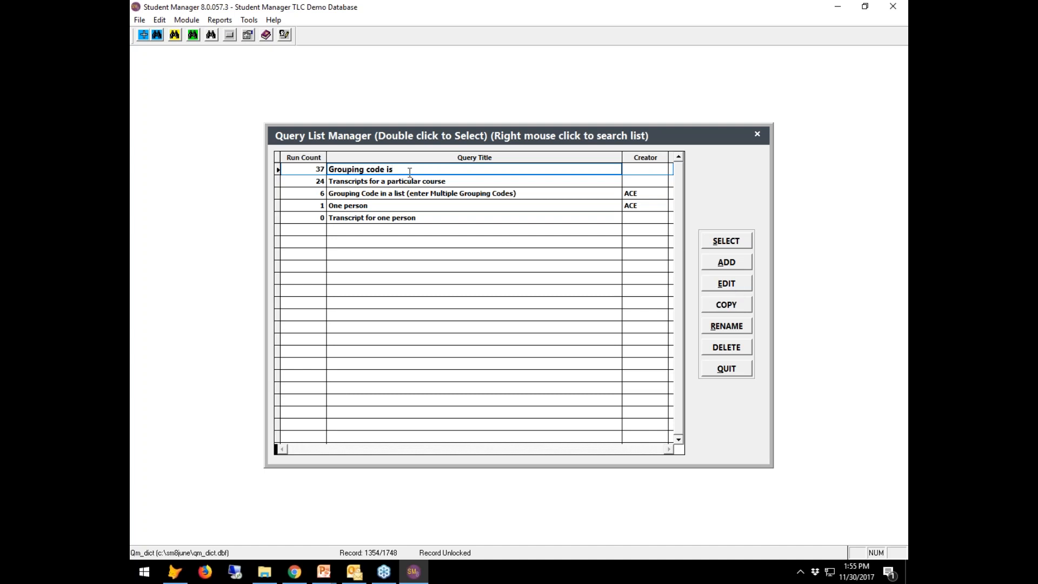
{"action": "left_click", "coordinate": [736, 242]}
{"action": "type", "text": "CERTAW"}
{"action": "key", "text": "Tab"}
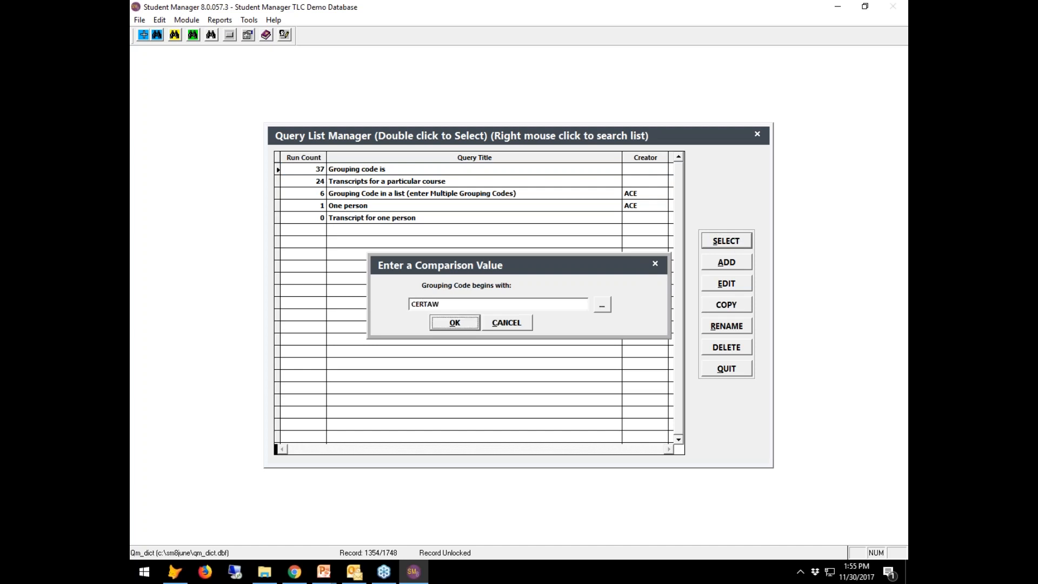
{"action": "left_click", "coordinate": [448, 327]}
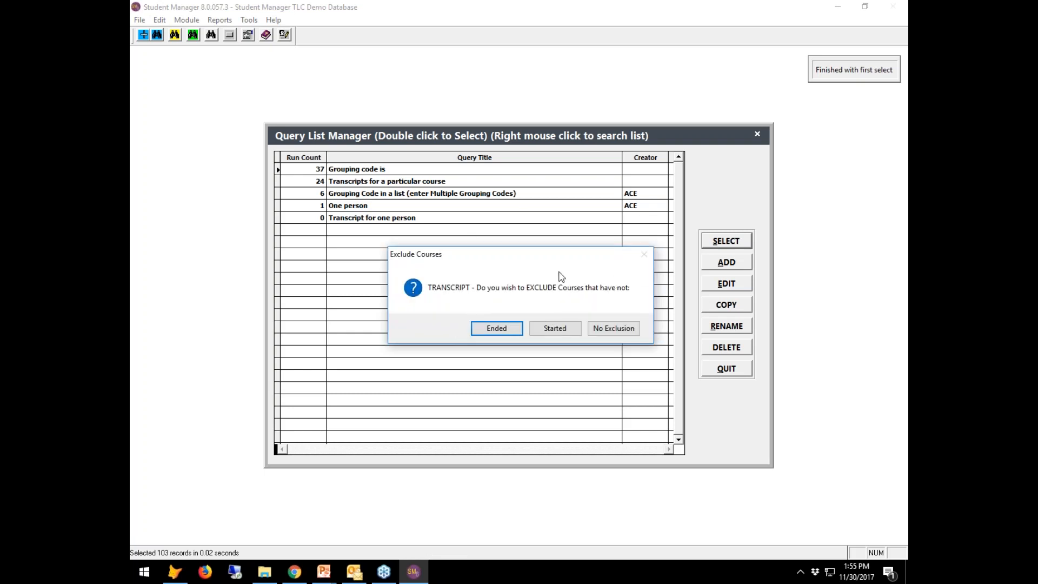
{"action": "left_click", "coordinate": [504, 334]}
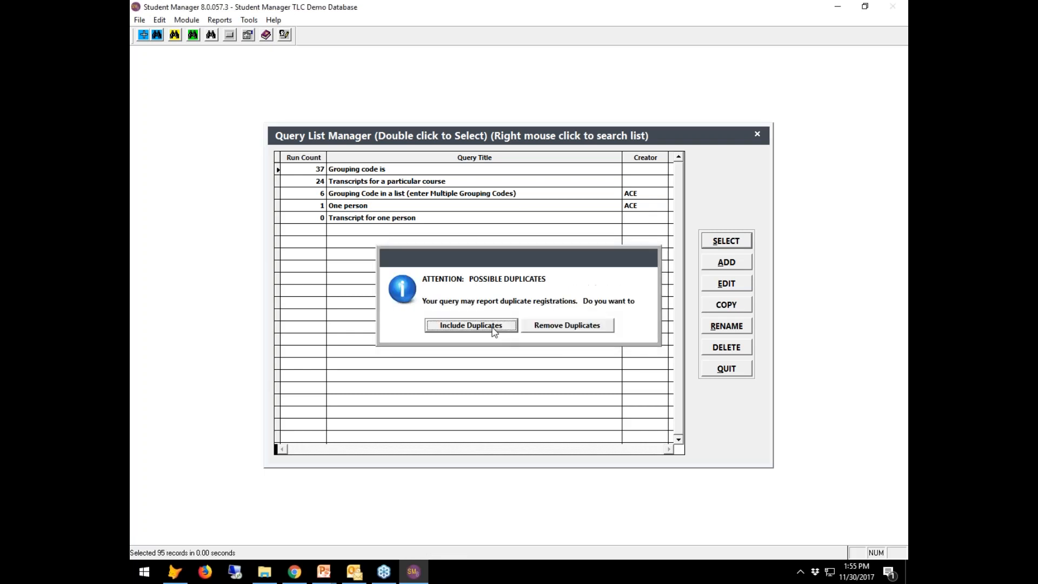
{"action": "left_click", "coordinate": [493, 326]}
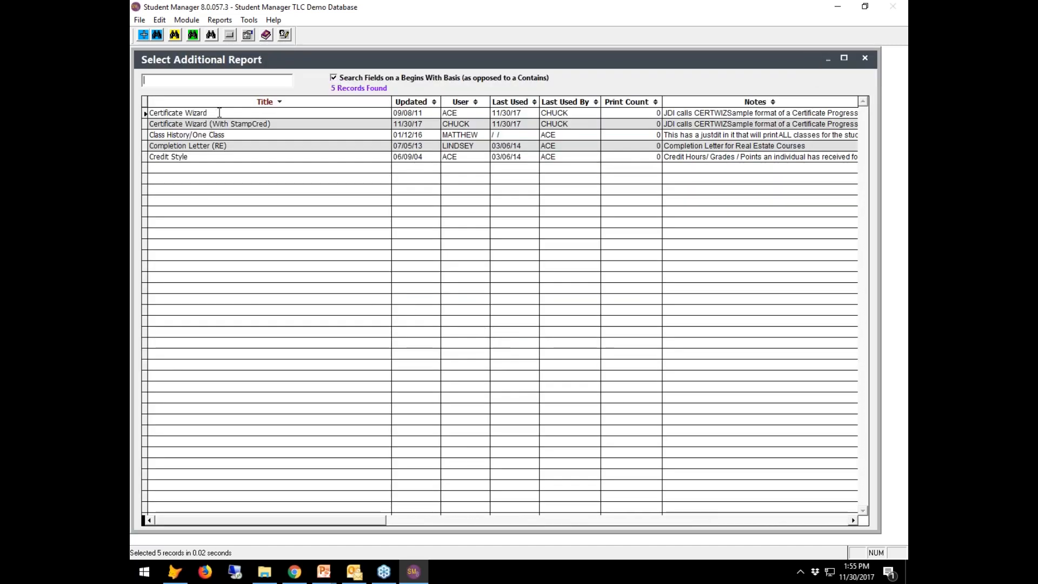
Open the Certificate Wizard report from the Select Additional Report list.
{"action": "left_click", "coordinate": [218, 112]}
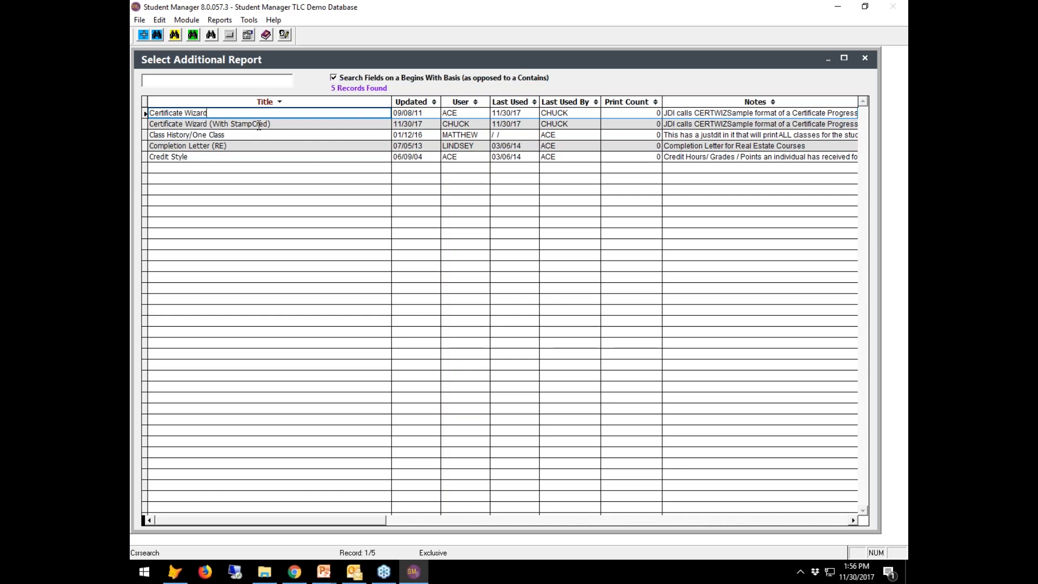
{"action": "double_click", "coordinate": [261, 113]}
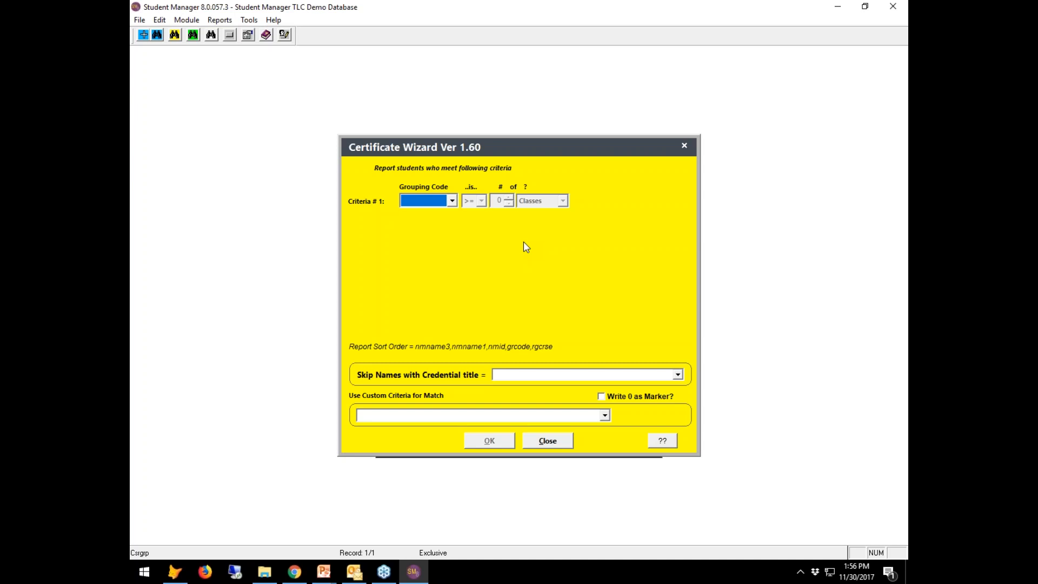
Set criterion #1 to grouping code CERTAW, >=, with a count of 4.
{"action": "left_click", "coordinate": [452, 202]}
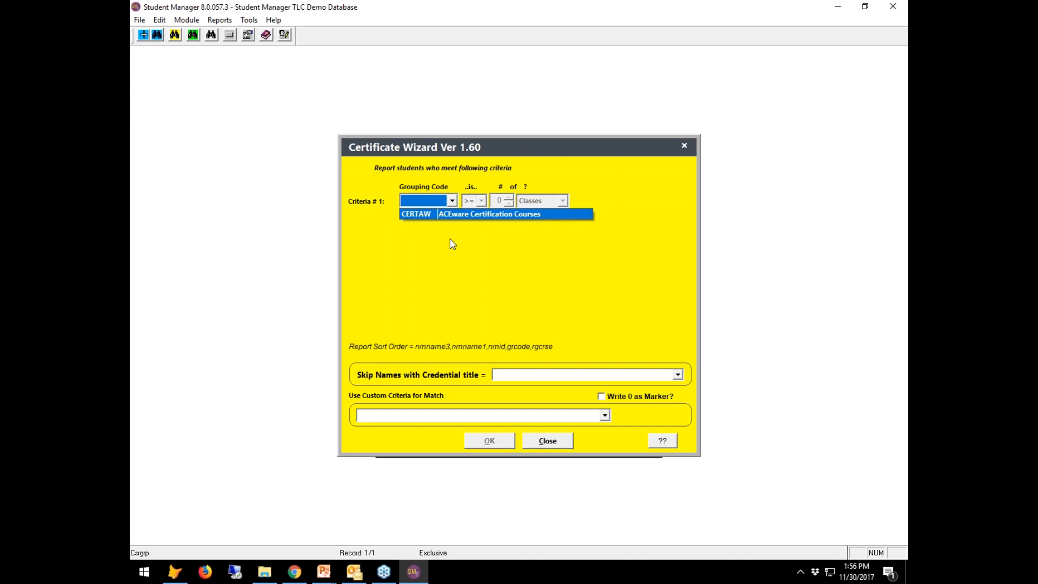
{"action": "left_click", "coordinate": [422, 215]}
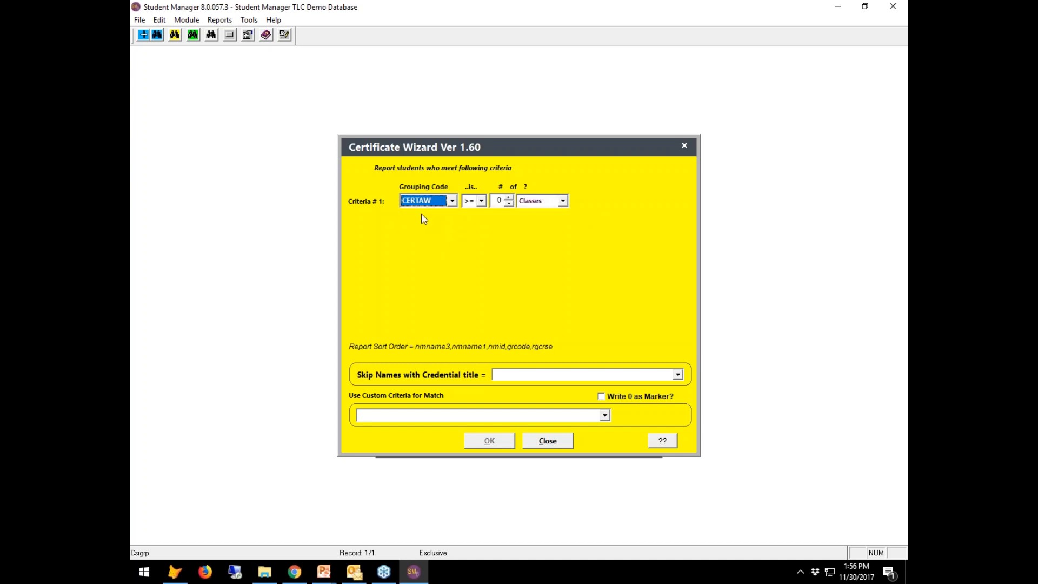
{"action": "left_click", "coordinate": [481, 201]}
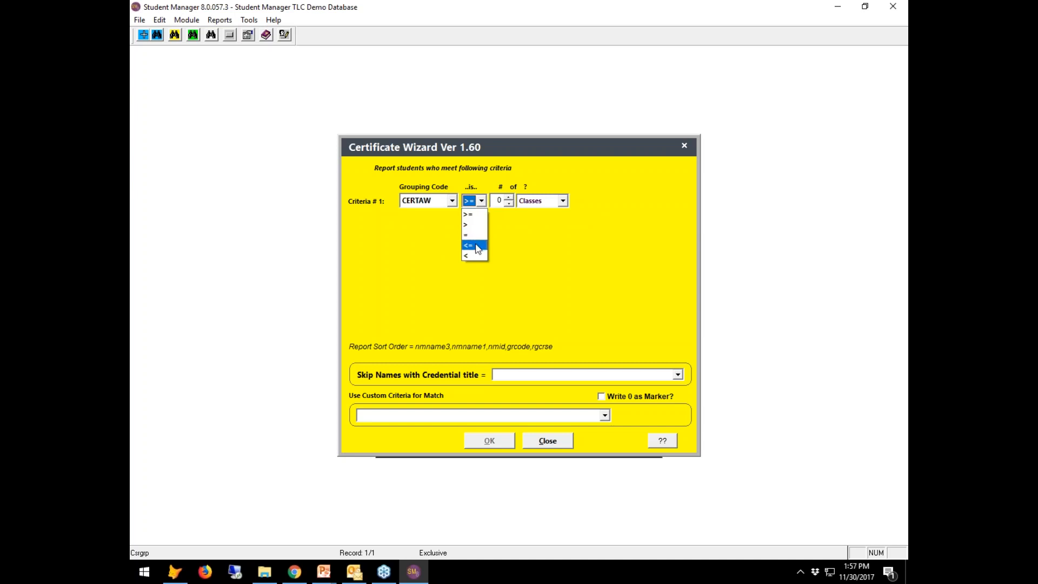
{"action": "left_click", "coordinate": [476, 215]}
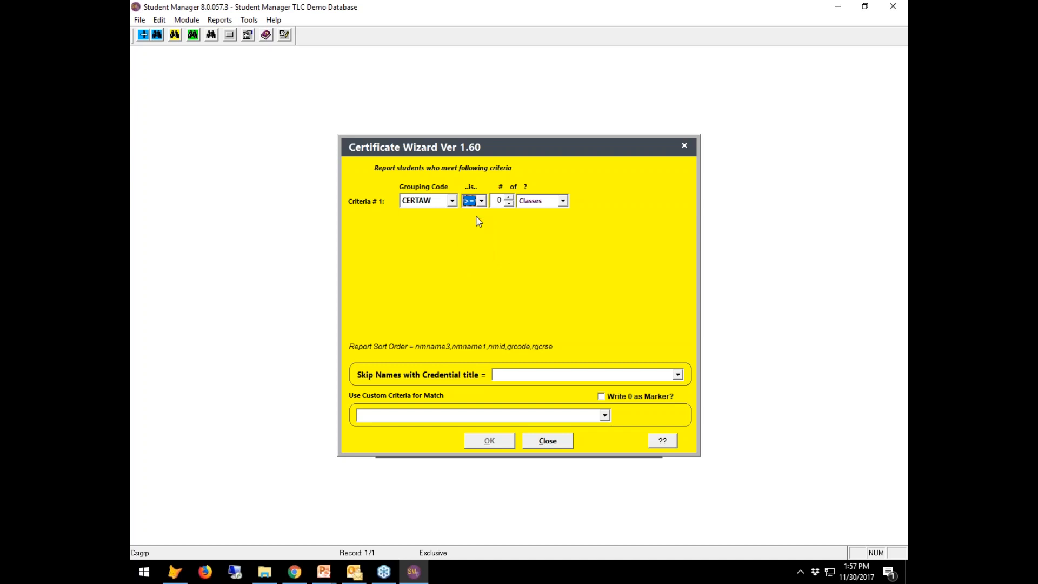
{"action": "triple_click", "coordinate": [509, 198]}
{"action": "left_click", "coordinate": [508, 198]}
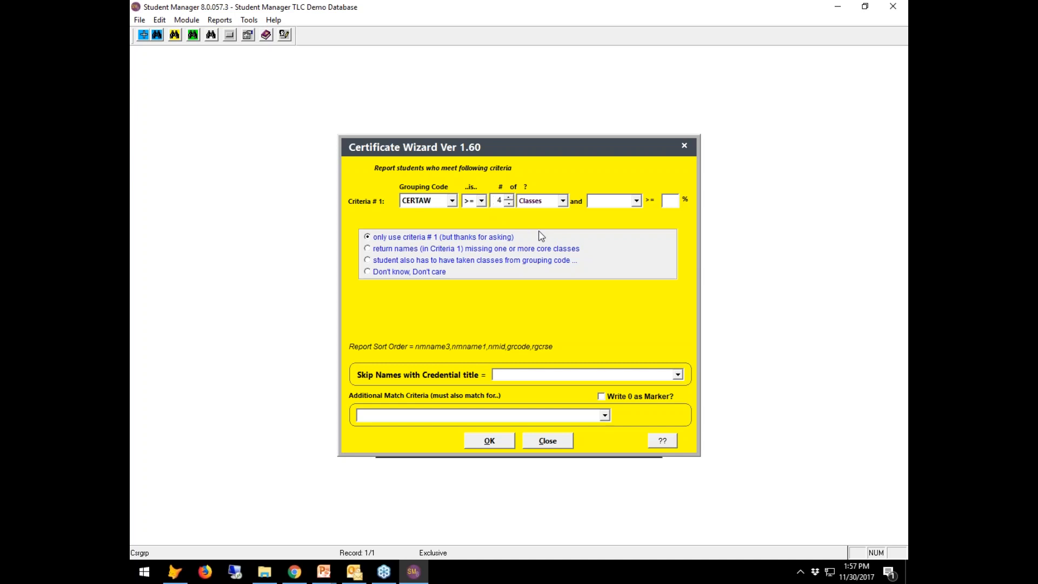
Try counting 8 CEU's, then 80 hours, as criterion #1's requirement.
{"action": "left_click", "coordinate": [563, 201]}
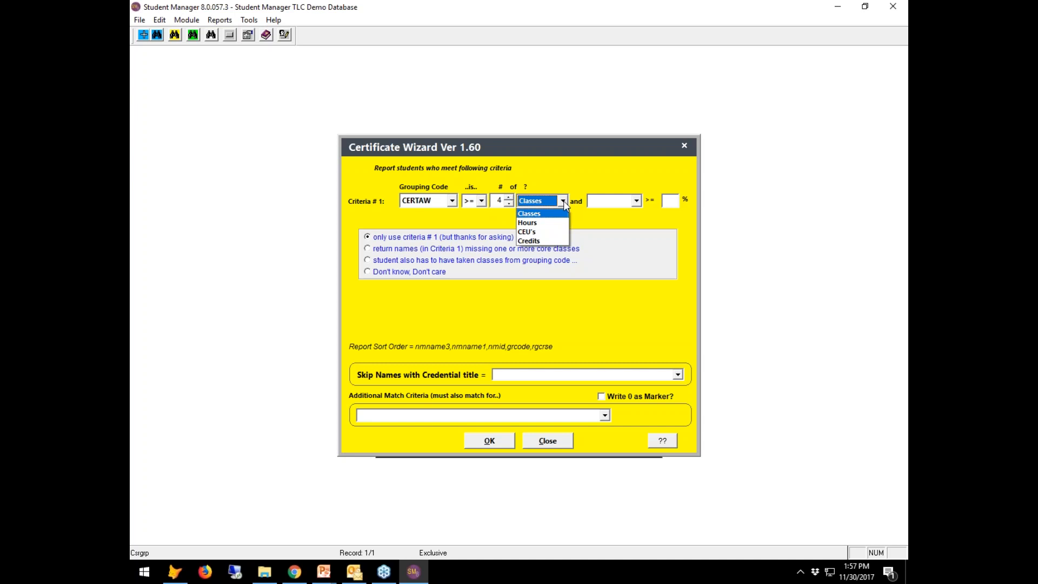
{"action": "left_click", "coordinate": [534, 232]}
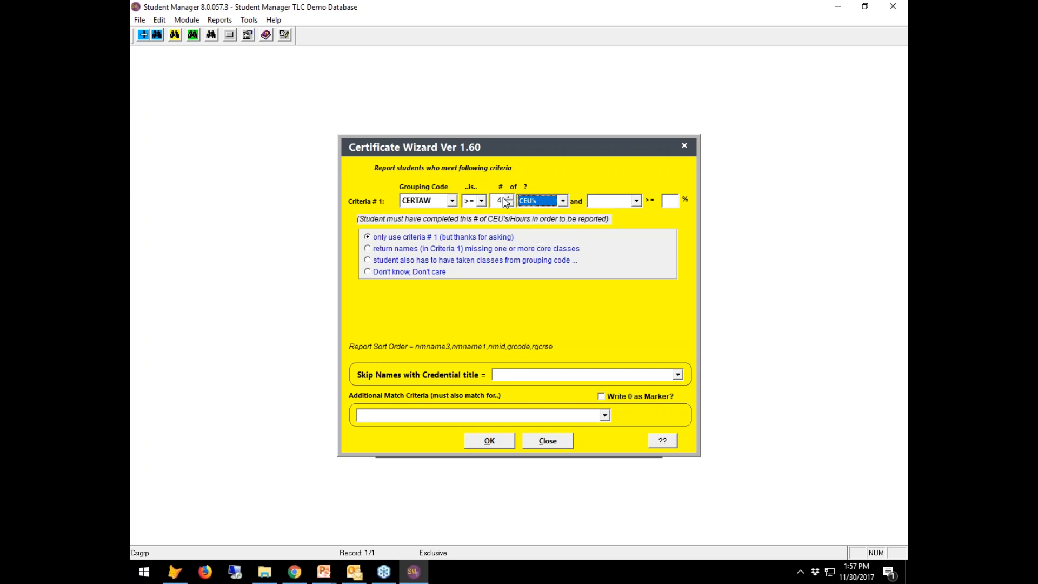
{"action": "left_click", "coordinate": [508, 197]}
{"action": "left_click", "coordinate": [509, 198]}
{"action": "left_click", "coordinate": [508, 198]}
{"action": "left_click", "coordinate": [509, 198]}
{"action": "left_click", "coordinate": [509, 198]}
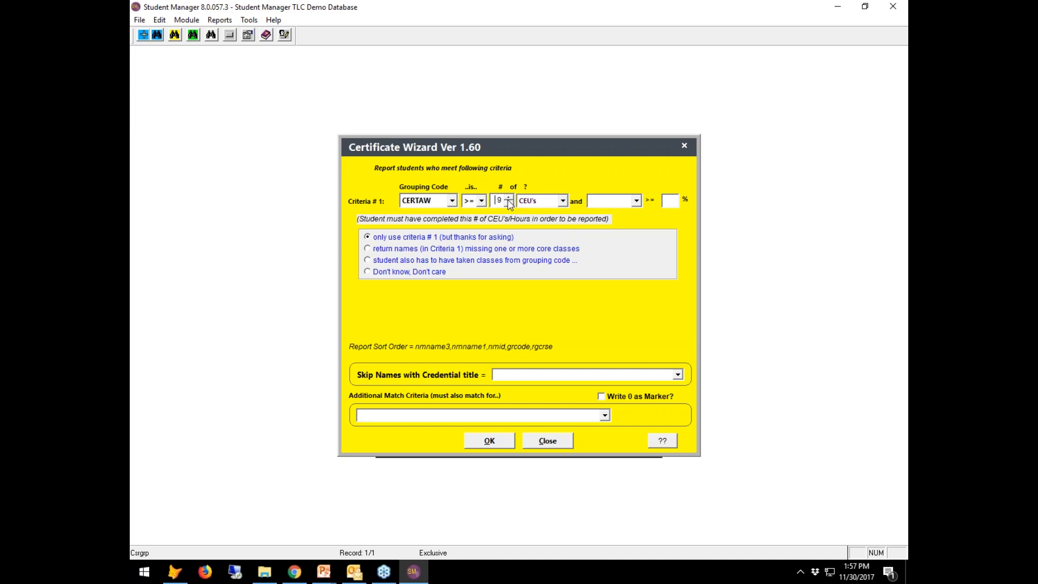
{"action": "left_click", "coordinate": [563, 200]}
{"action": "left_click", "coordinate": [542, 221]}
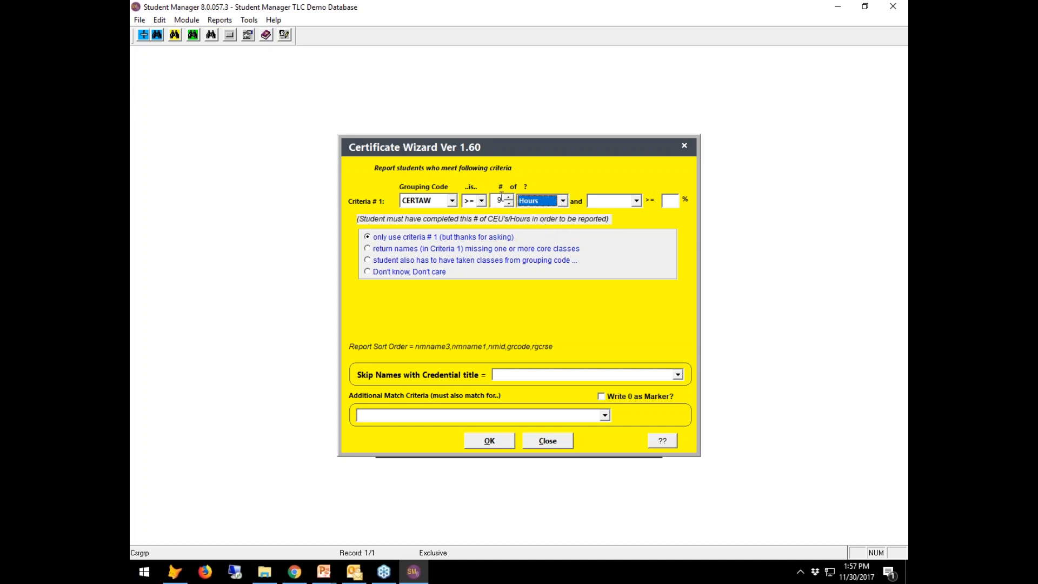
{"action": "left_click", "coordinate": [502, 199]}
{"action": "double_click", "coordinate": [501, 199]}
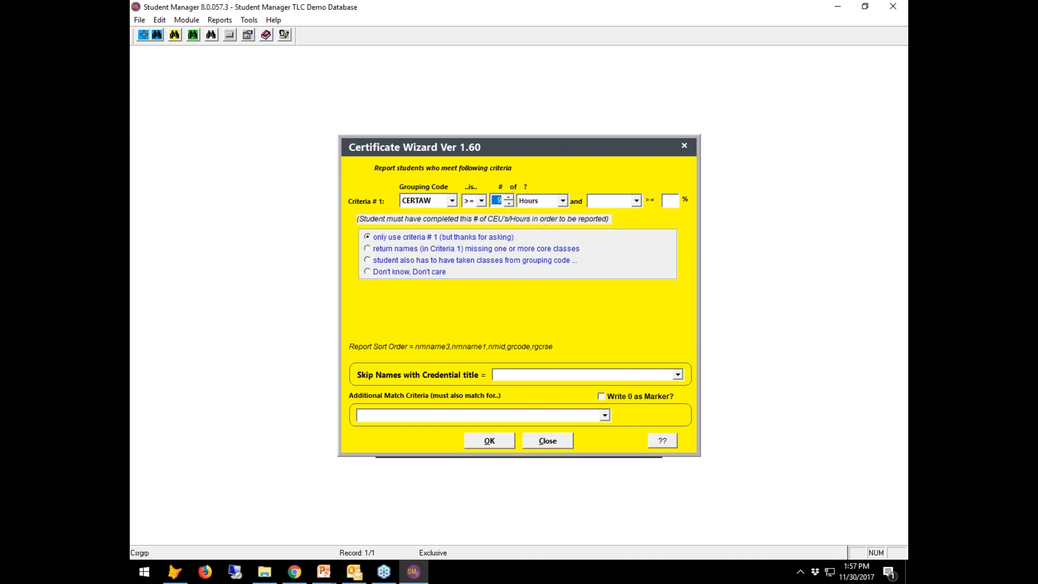
{"action": "type", "text": "80"}
{"action": "key", "text": "Tab"}
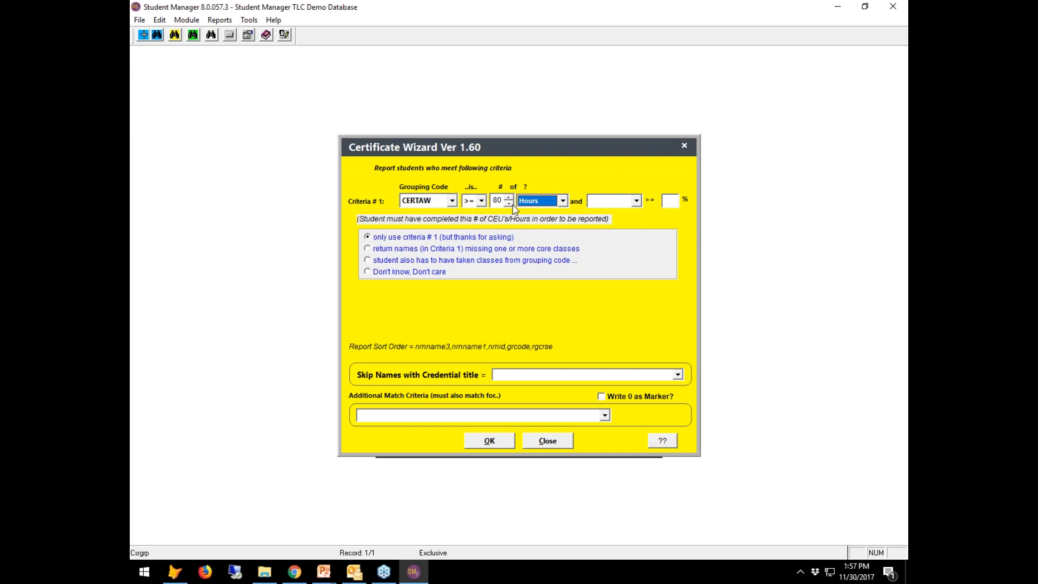
Return criterion #1 to 4 Classes and view the optional grade or attendance conditions.
{"action": "left_click", "coordinate": [511, 204]}
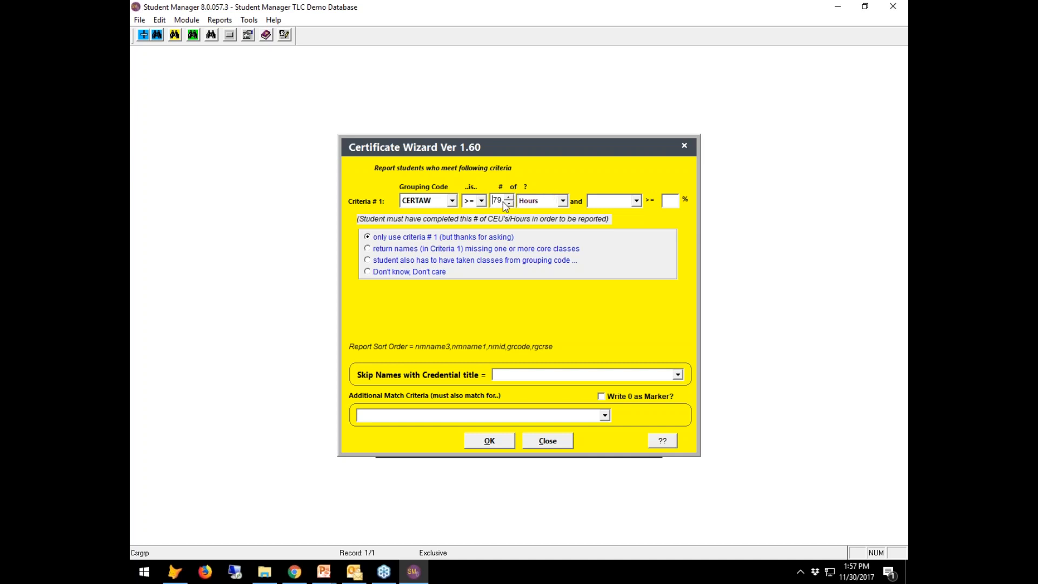
{"action": "left_click_drag", "start_coordinate": [492, 200], "coordinate": [501, 199]}
{"action": "type", "text": "4"}
{"action": "left_click", "coordinate": [562, 200]}
{"action": "left_click", "coordinate": [542, 215]}
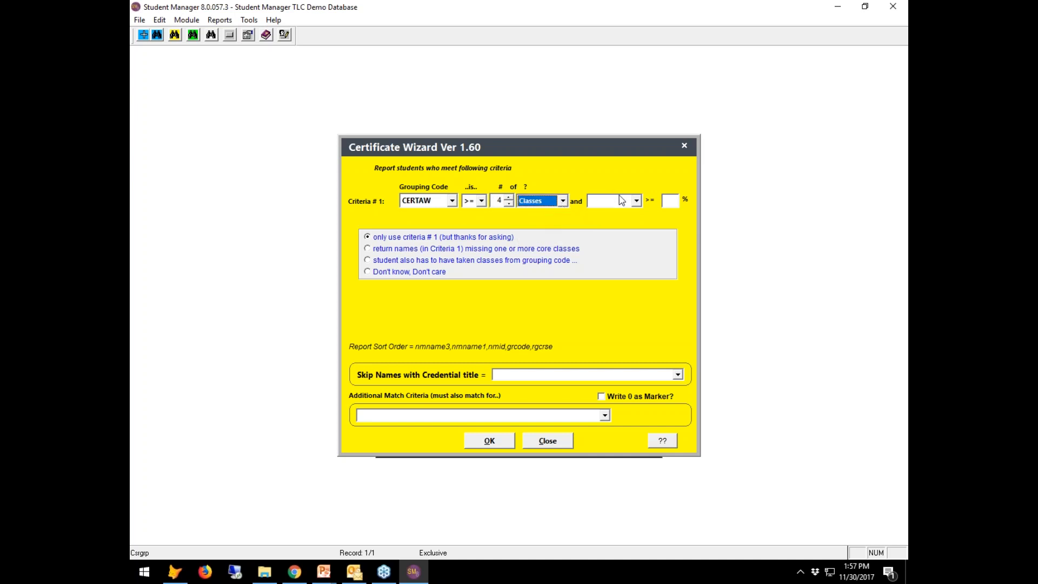
{"action": "left_click", "coordinate": [636, 200]}
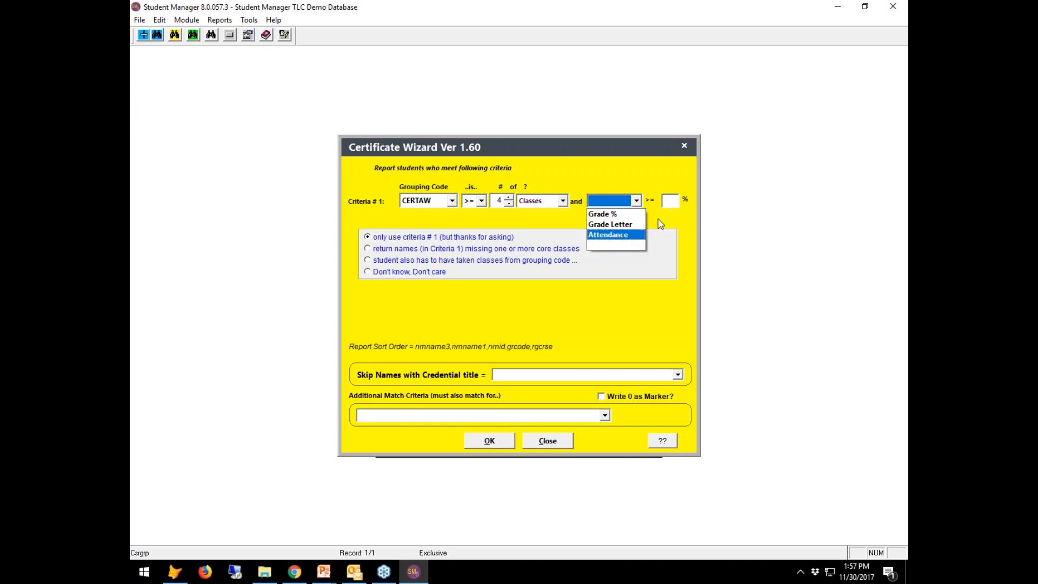
{"action": "left_click", "coordinate": [685, 219]}
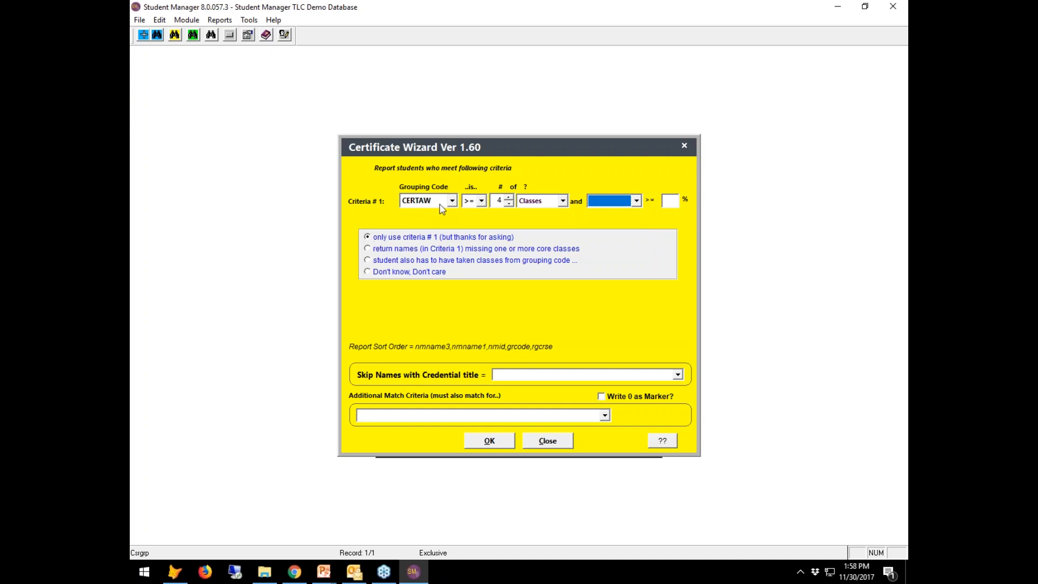
Try the second-grouping-code option, revert to 'only use criteria # 1', and run the wizard.
{"action": "left_click", "coordinate": [368, 262]}
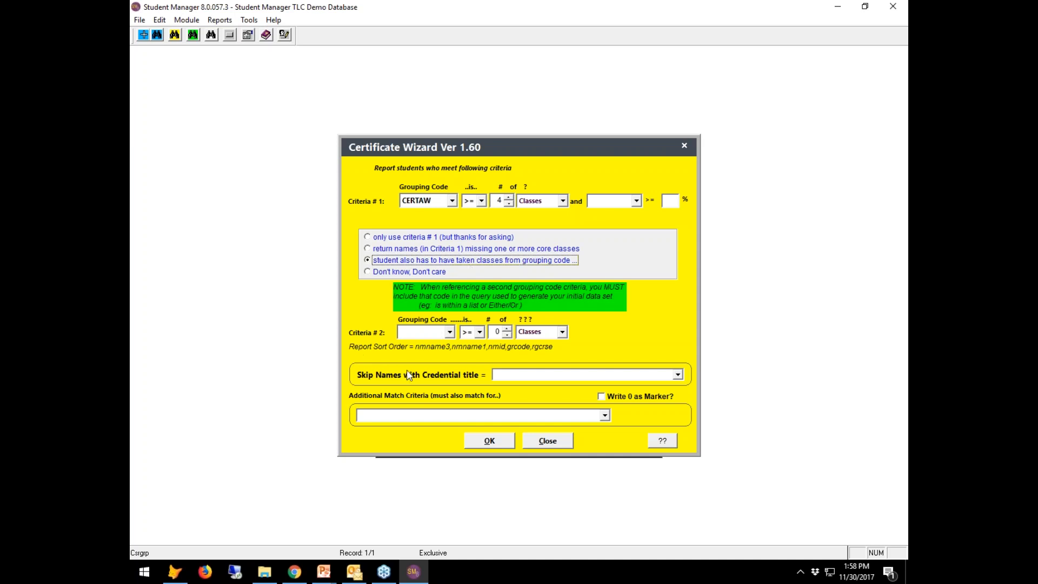
{"action": "left_click", "coordinate": [450, 333]}
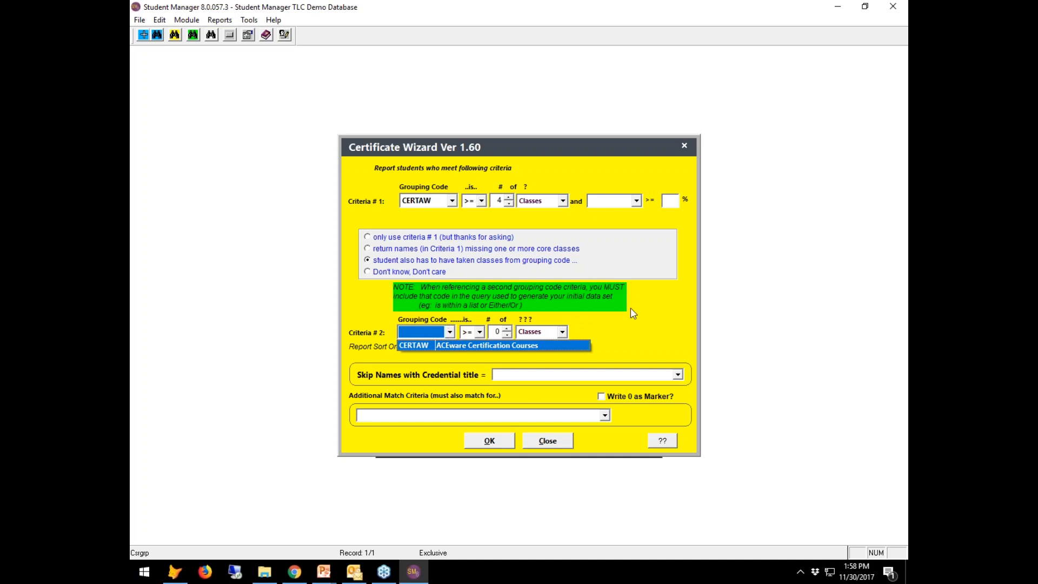
{"action": "left_click", "coordinate": [646, 334]}
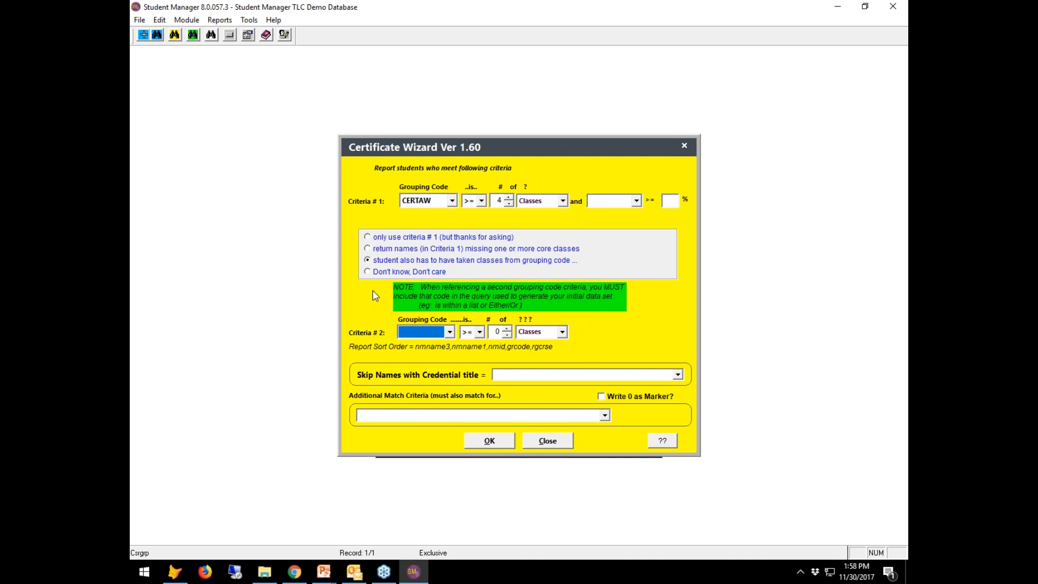
{"action": "left_click", "coordinate": [368, 237]}
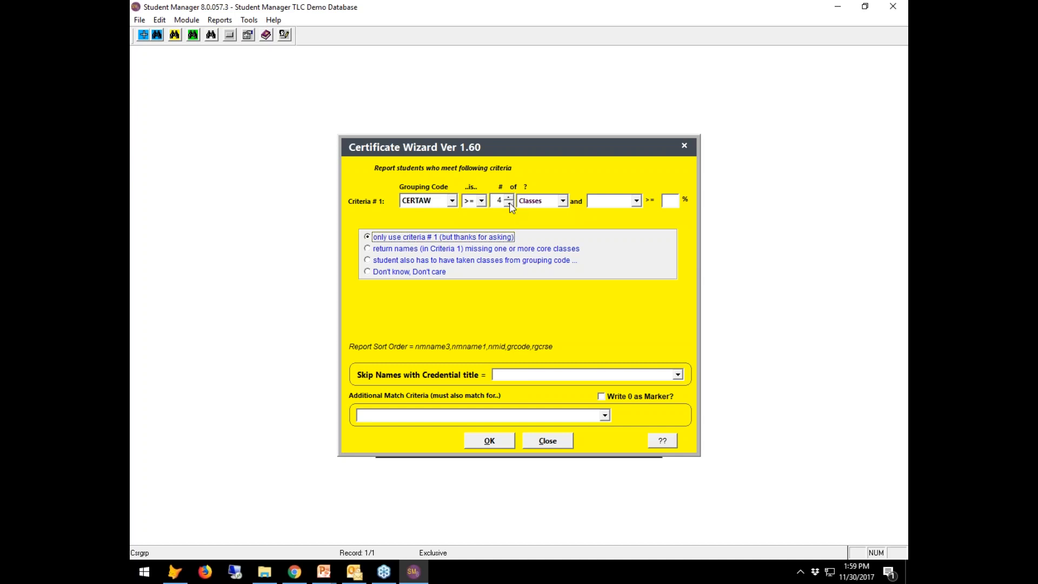
{"action": "left_click", "coordinate": [505, 444]}
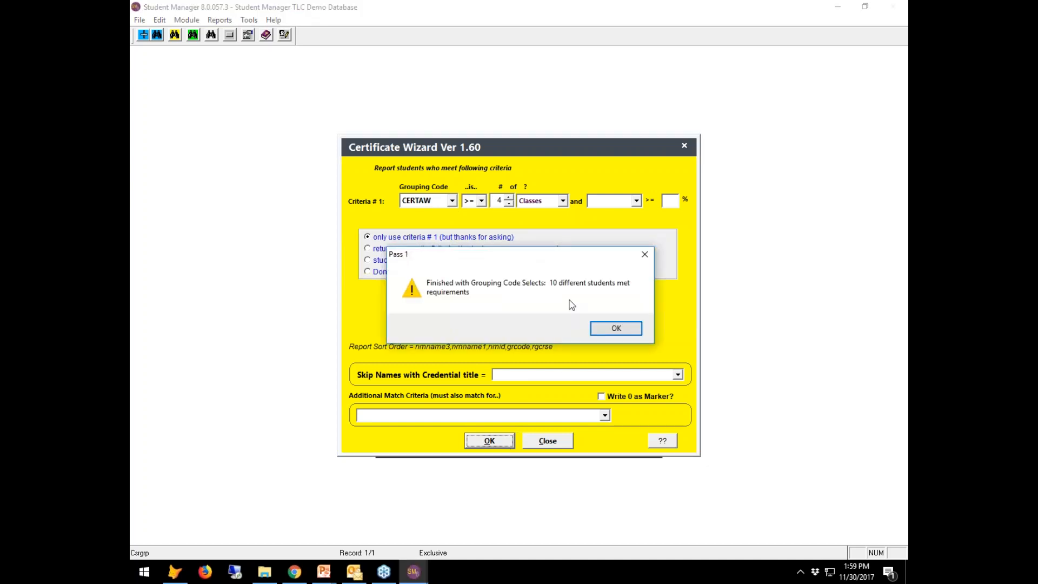
Set the justdoit('=certwiz()') field at the top of the layout to font size 14.
{"action": "key", "text": "Return"}
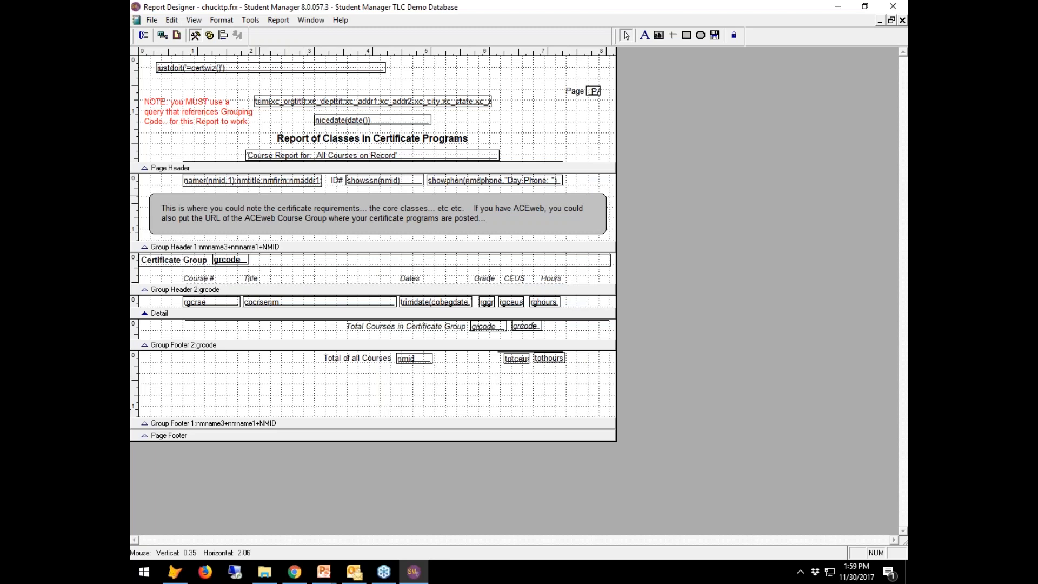
{"action": "left_click", "coordinate": [235, 71]}
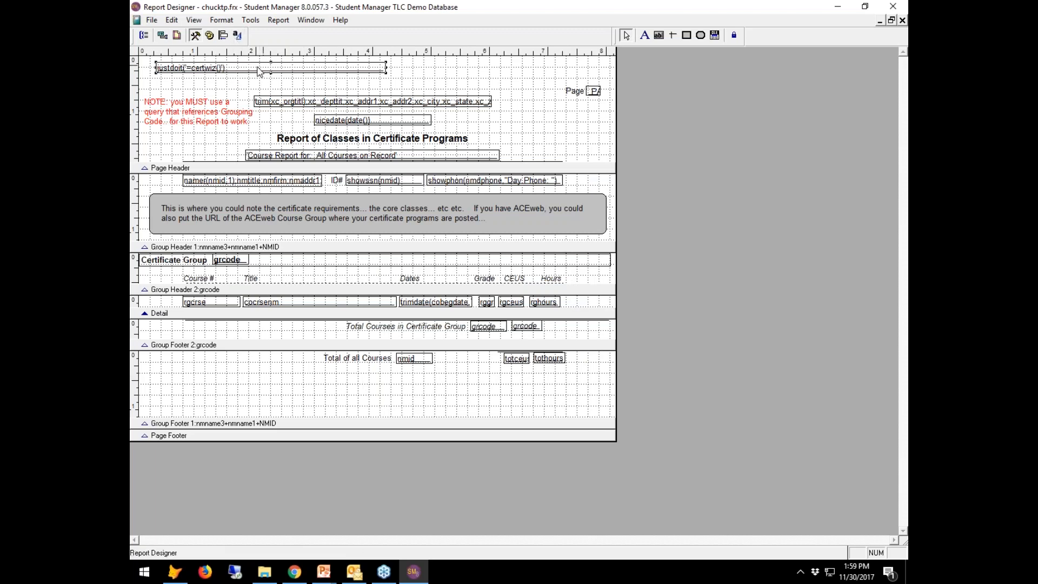
{"action": "left_click", "coordinate": [238, 35]}
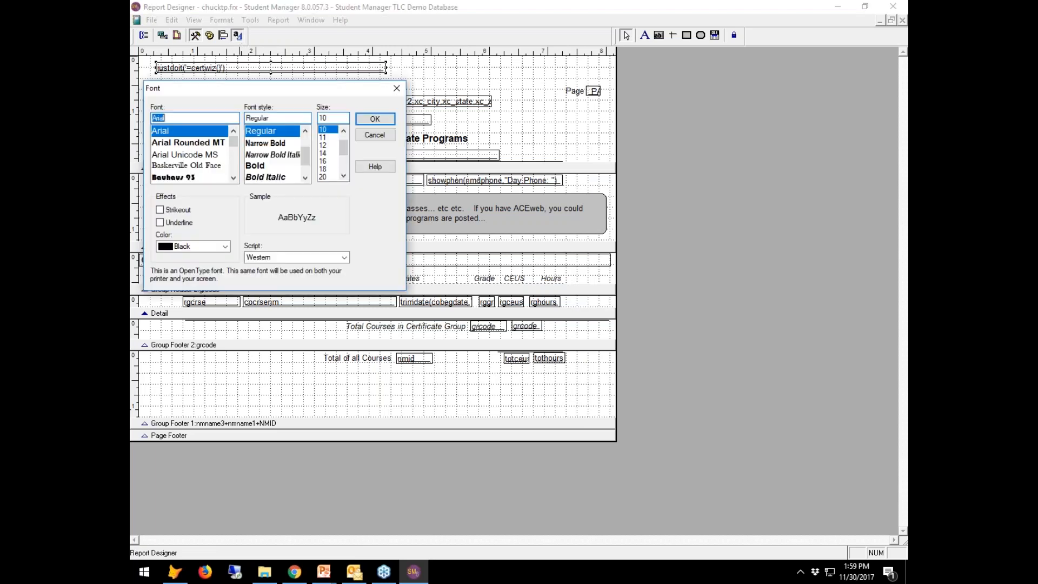
{"action": "left_click", "coordinate": [323, 153]}
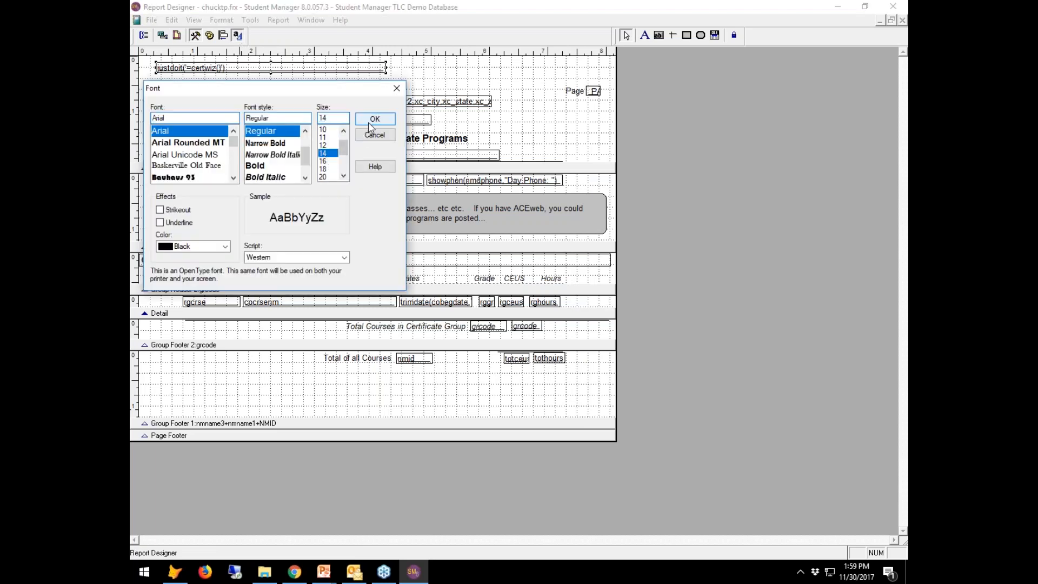
{"action": "left_click", "coordinate": [369, 122]}
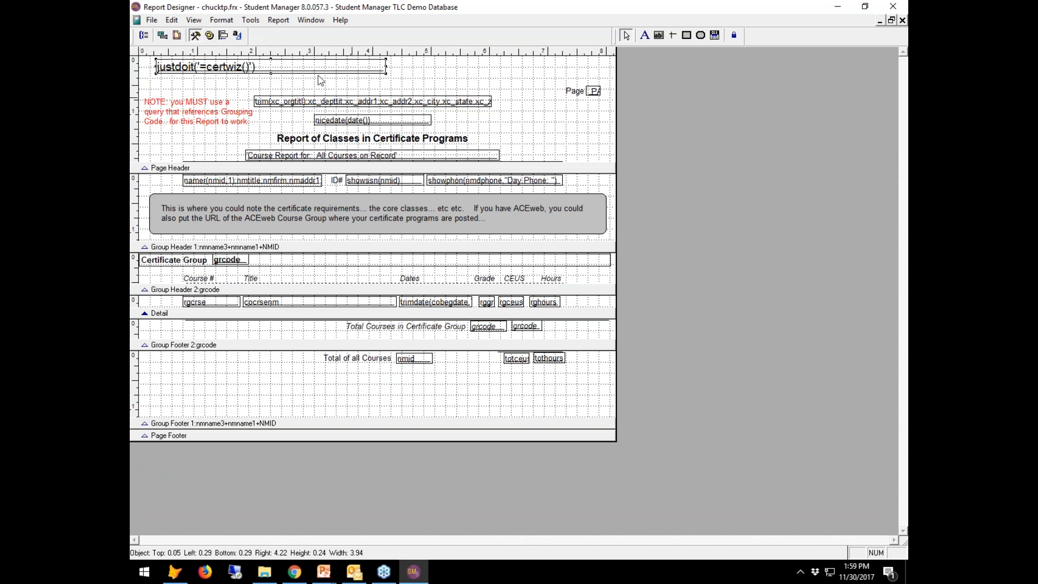
Close the Report Designer and agree to save the layout changes.
{"action": "left_click", "coordinate": [152, 20]}
{"action": "left_click", "coordinate": [157, 32]}
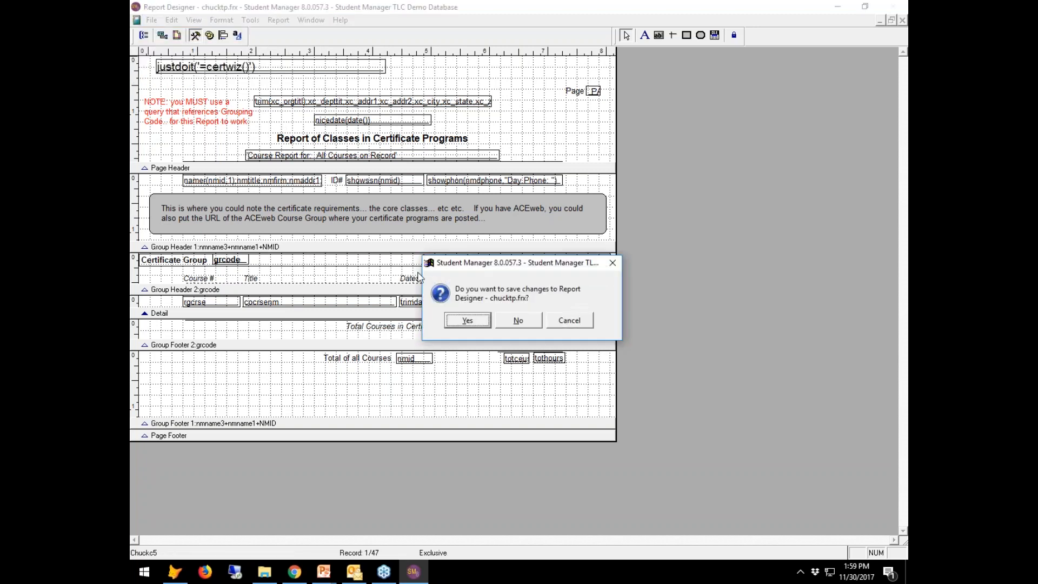
{"action": "left_click", "coordinate": [486, 326]}
Finish saving the modified report, then page through and close the certificate programs preview.
{"action": "left_click", "coordinate": [522, 397]}
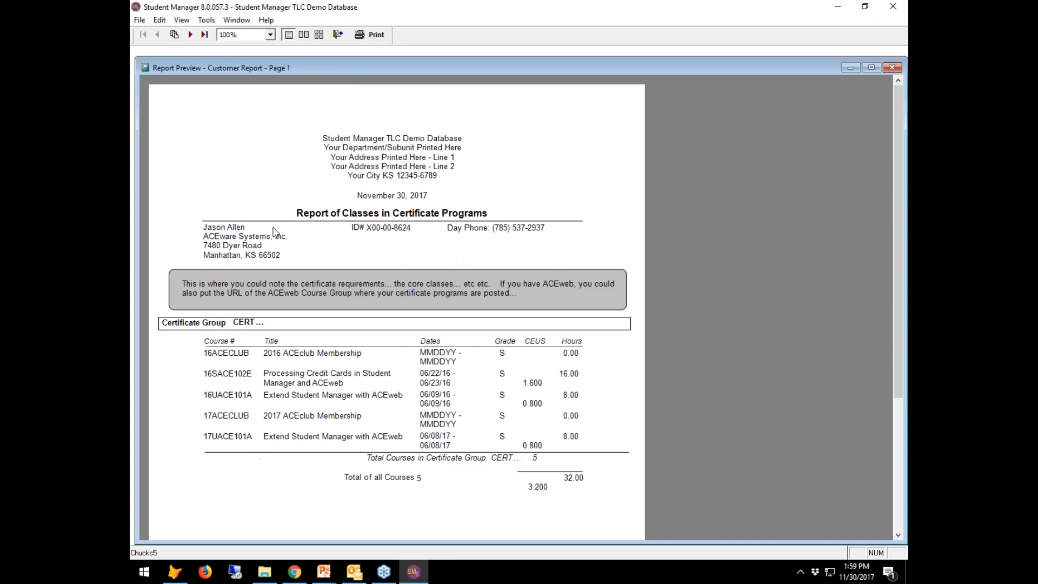
{"action": "left_click", "coordinate": [188, 36]}
{"action": "left_click", "coordinate": [187, 36]}
{"action": "left_click", "coordinate": [187, 36]}
{"action": "left_click", "coordinate": [187, 37]}
{"action": "left_click", "coordinate": [187, 37]}
{"action": "left_click", "coordinate": [188, 36]}
{"action": "left_click", "coordinate": [188, 37]}
{"action": "left_click", "coordinate": [189, 34]}
{"action": "left_click", "coordinate": [189, 34]}
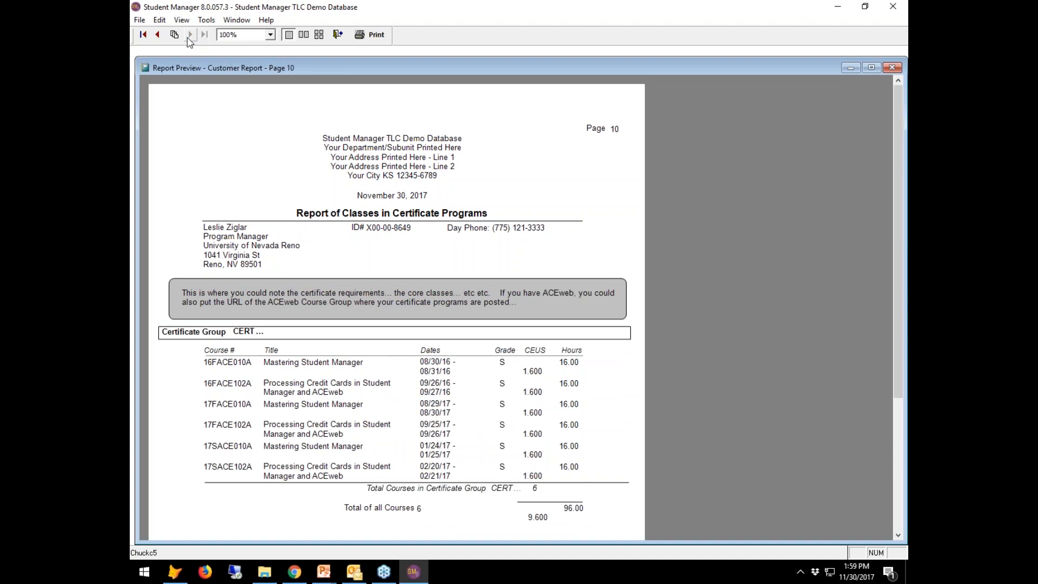
{"action": "left_click", "coordinate": [339, 35]}
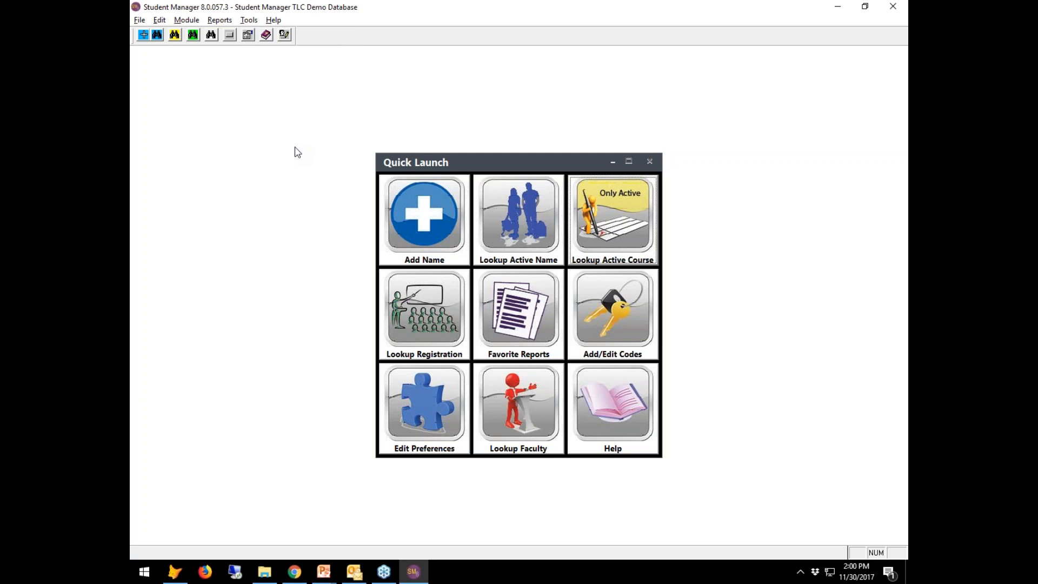
Start the Transcripts report without Modify Report to reach the Query List Manager.
{"action": "left_click", "coordinate": [220, 20]}
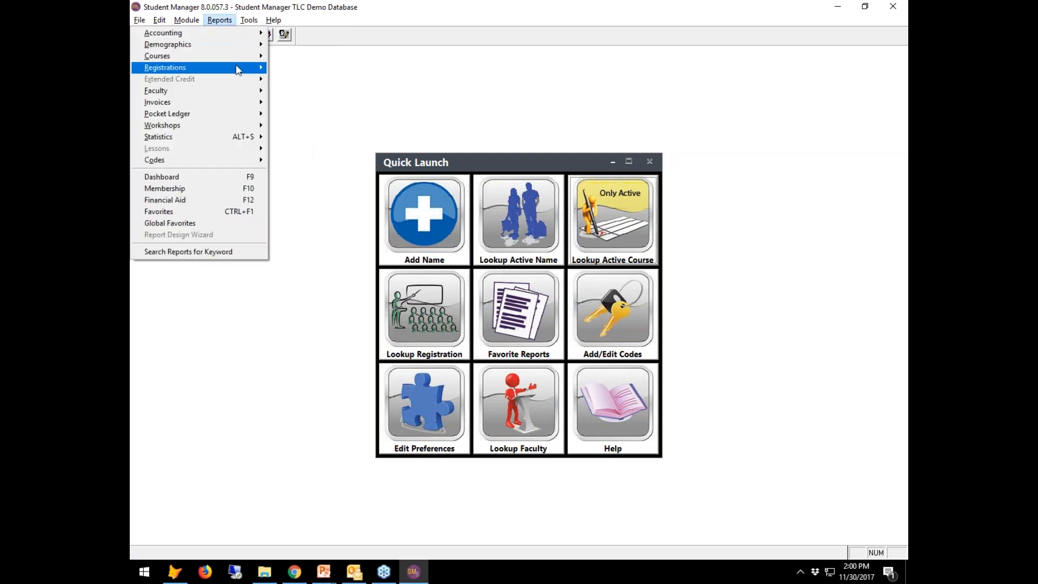
{"action": "mouse_move", "coordinate": [238, 70]}
{"action": "left_click", "coordinate": [335, 123]}
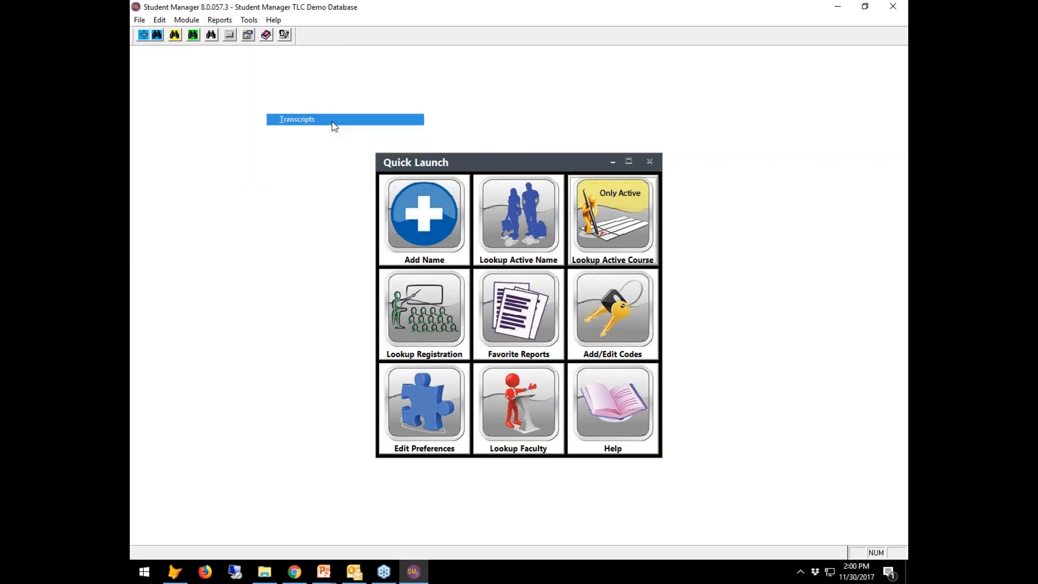
{"action": "left_click", "coordinate": [503, 329]}
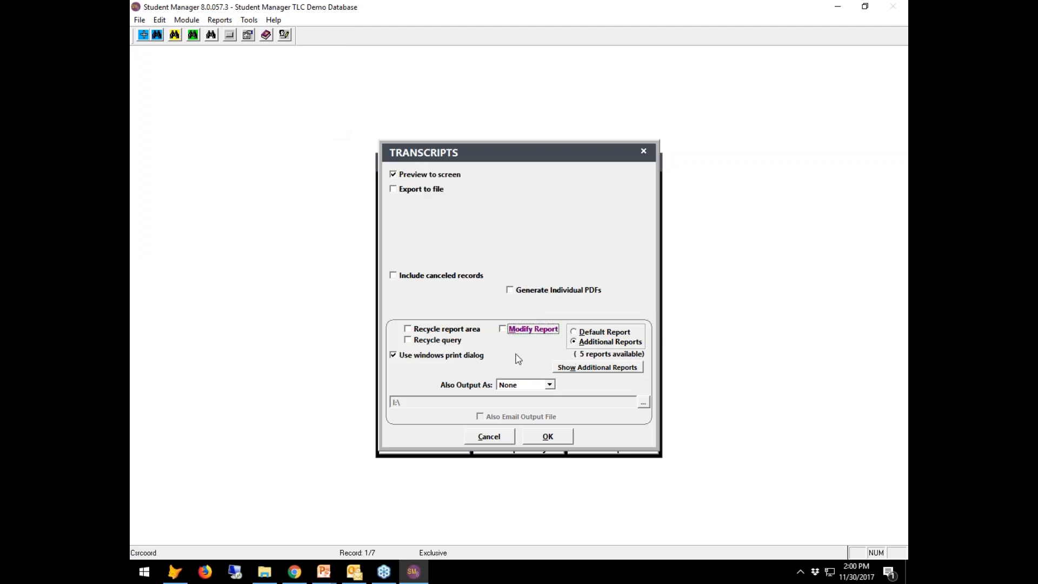
{"action": "left_click", "coordinate": [567, 442]}
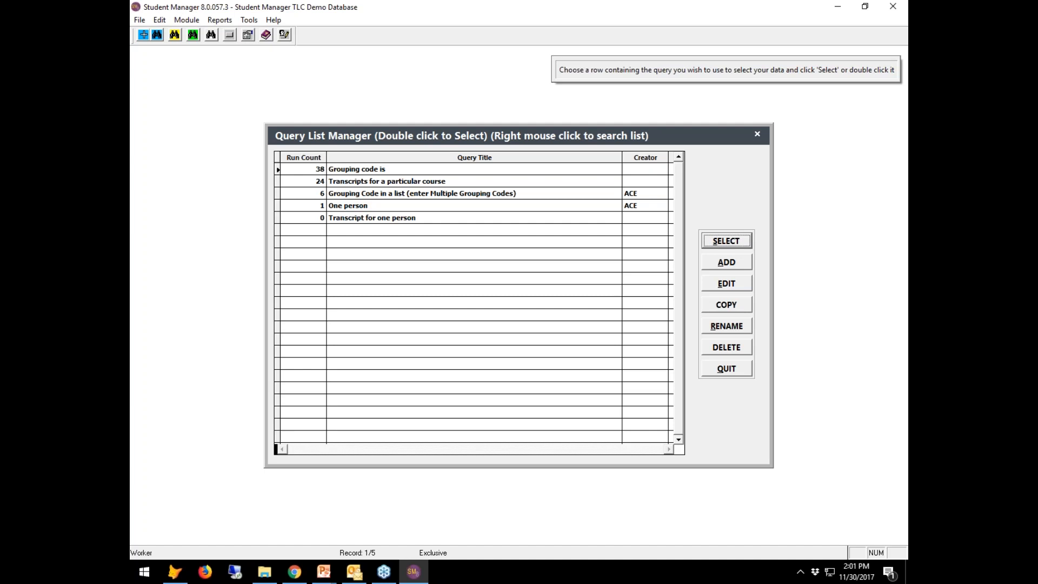
{"action": "left_click", "coordinate": [463, 168]}
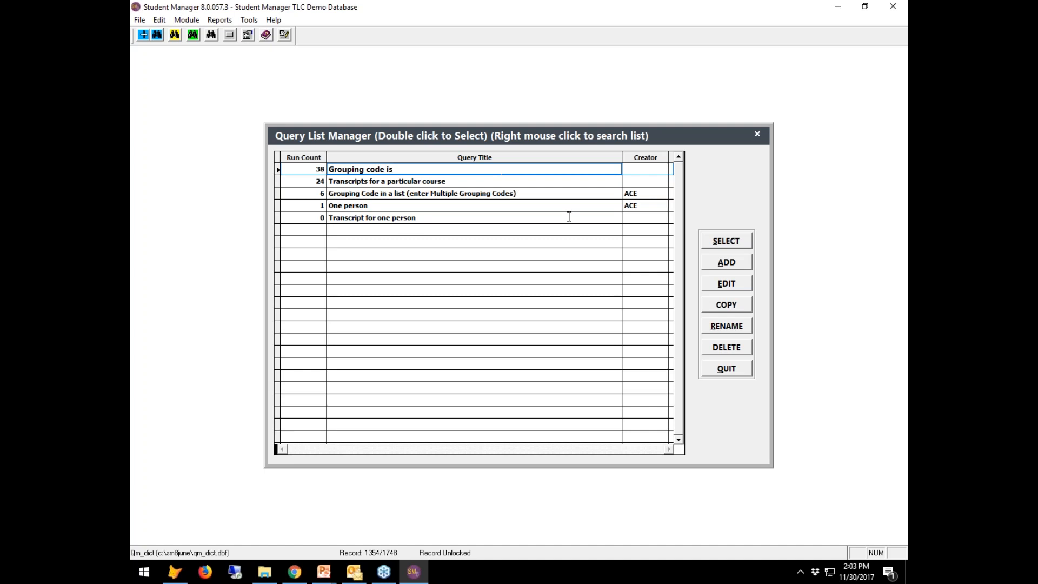
Run the 'Grouping code is' query for CERTAW, including duplicate registrations.
{"action": "left_click", "coordinate": [727, 243]}
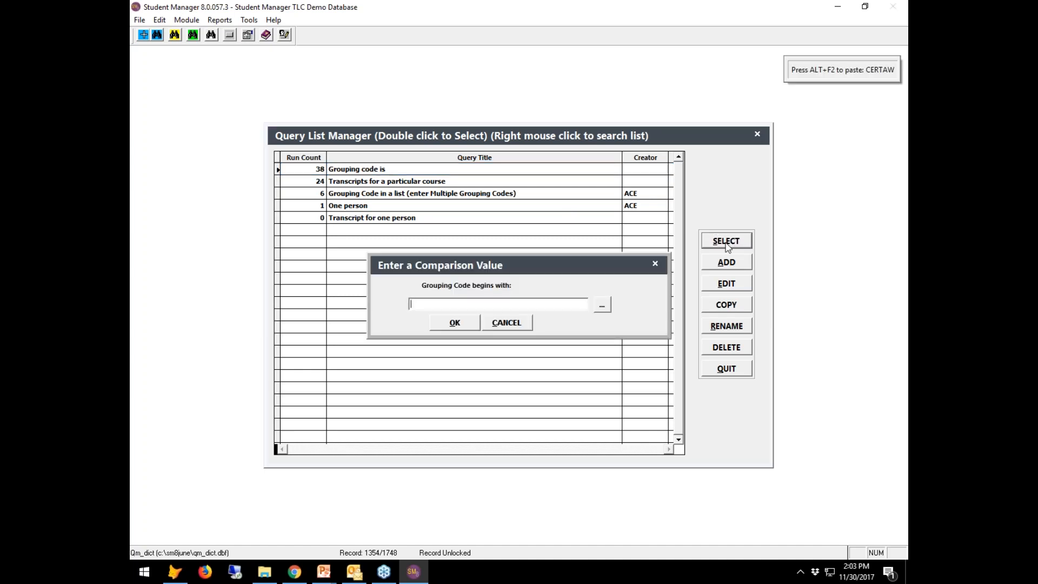
{"action": "key", "text": "alt+F2"}
{"action": "left_click", "coordinate": [447, 322]}
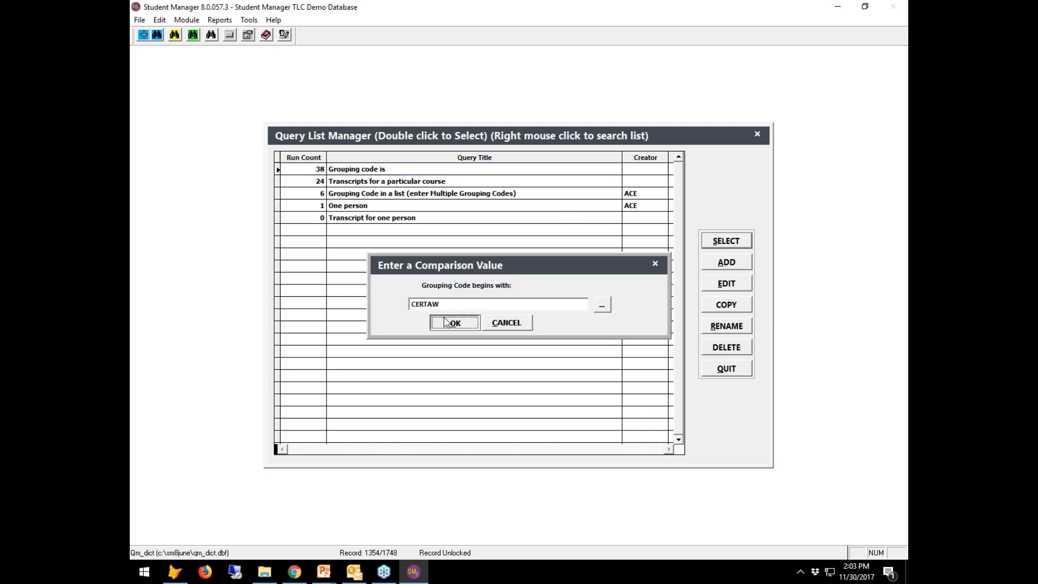
{"action": "left_click", "coordinate": [494, 326]}
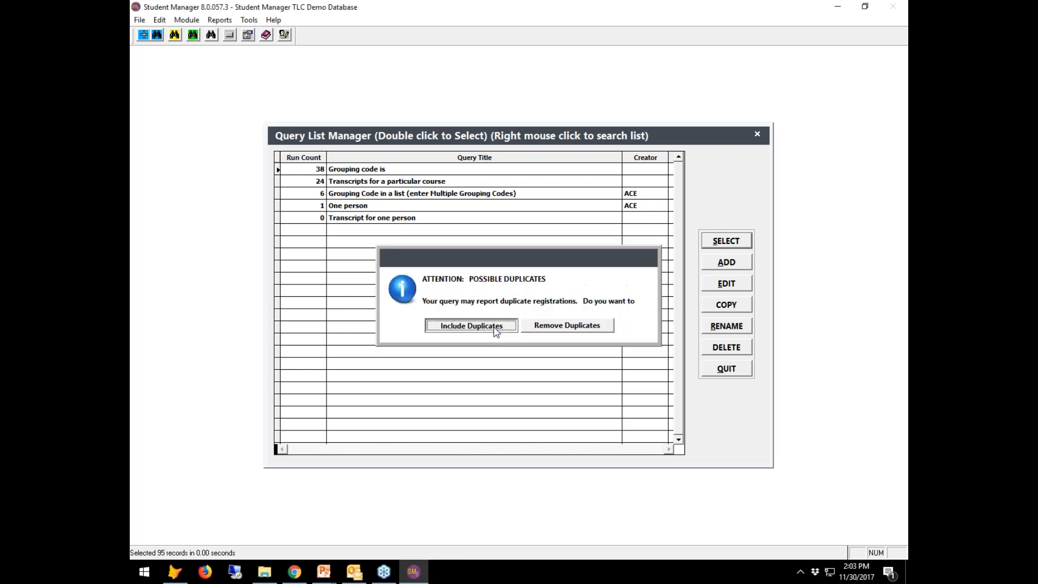
{"action": "left_click", "coordinate": [494, 326]}
Run Certificate Wizard (With StampCred) with criterion CERTAW >= 5 Classes.
{"action": "double_click", "coordinate": [256, 125]}
{"action": "left_click", "coordinate": [452, 201]}
{"action": "left_click", "coordinate": [437, 213]}
{"action": "left_click", "coordinate": [509, 197]}
{"action": "left_click", "coordinate": [509, 198]}
{"action": "left_click", "coordinate": [511, 198]}
{"action": "left_click", "coordinate": [511, 198]}
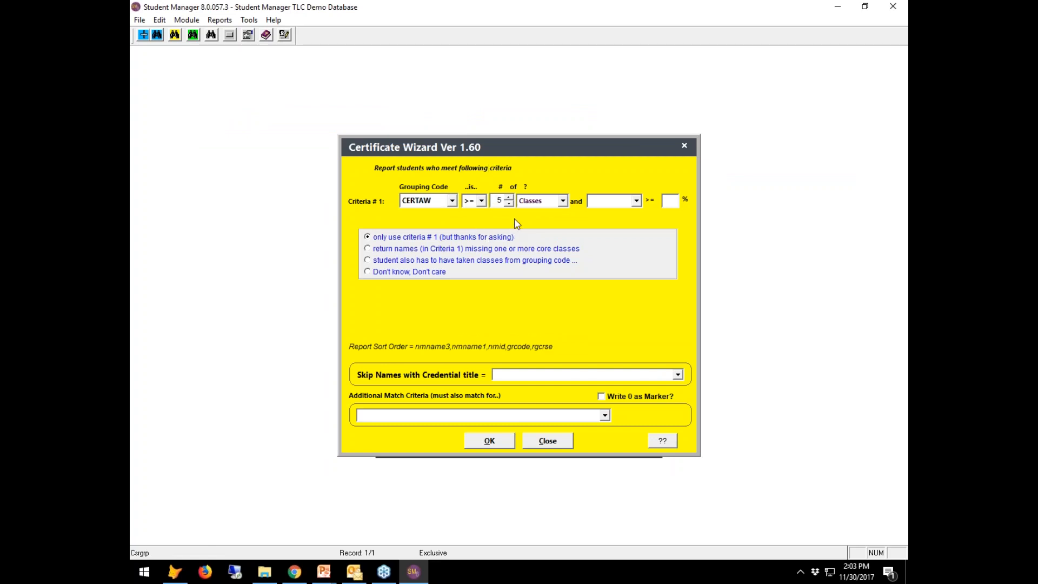
{"action": "left_click", "coordinate": [499, 442]}
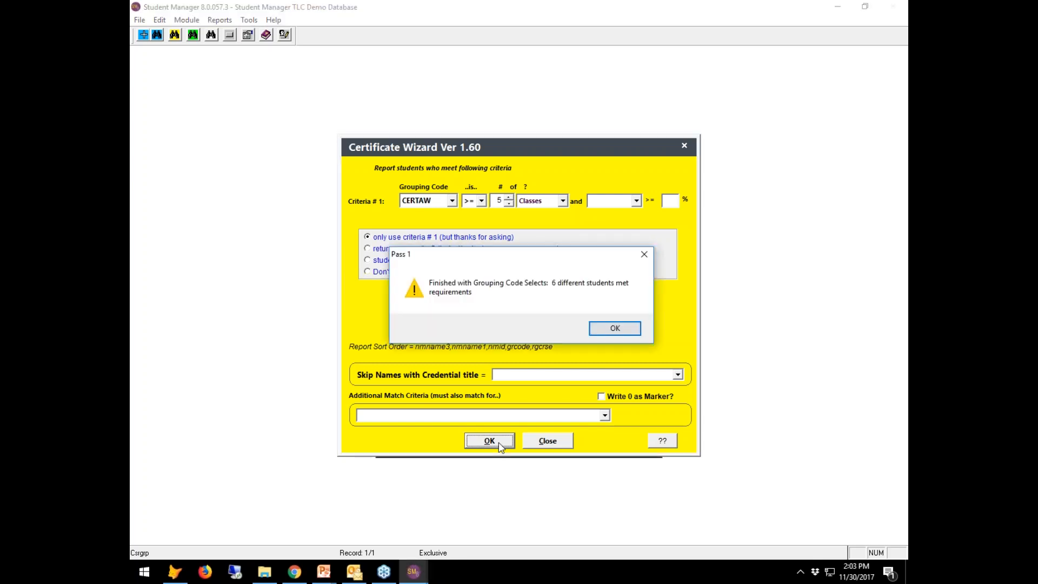
Accept the six-students result, page through the certificate report, and close the preview.
{"action": "left_click", "coordinate": [615, 328]}
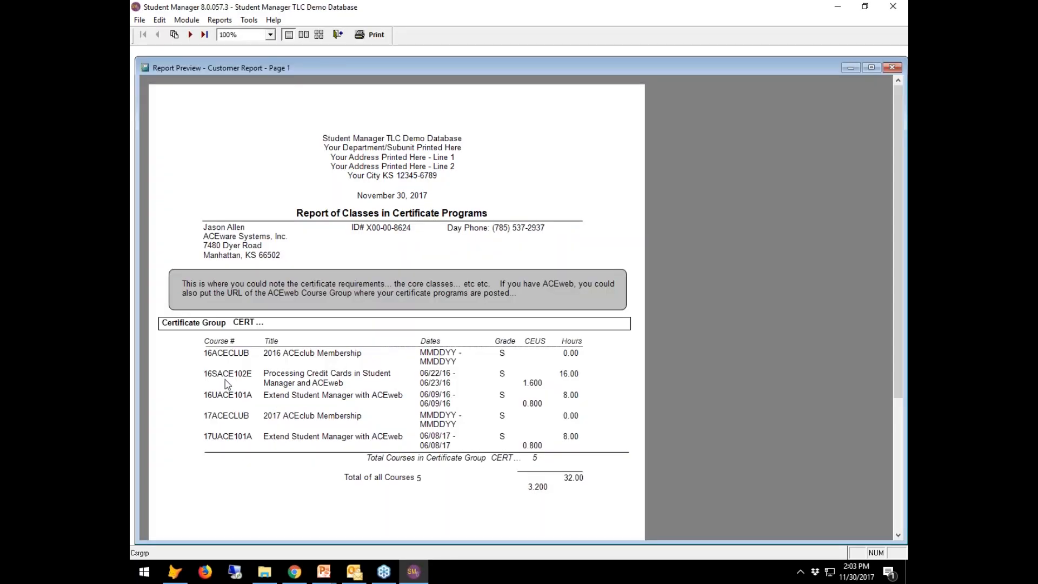
{"action": "left_click", "coordinate": [191, 35]}
{"action": "left_click", "coordinate": [190, 34]}
{"action": "left_click", "coordinate": [190, 35]}
{"action": "left_click", "coordinate": [190, 34]}
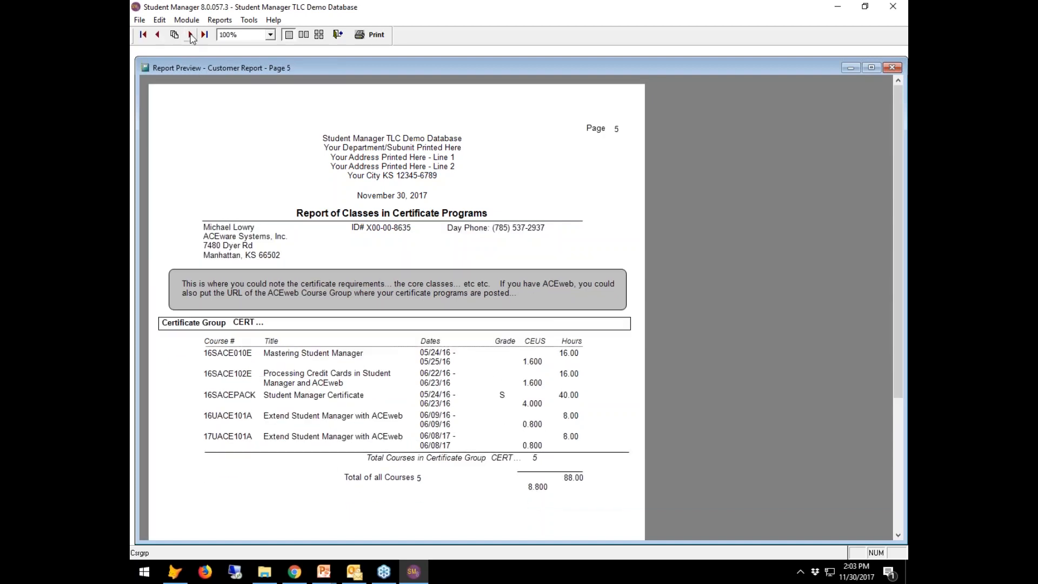
{"action": "left_click", "coordinate": [338, 34]}
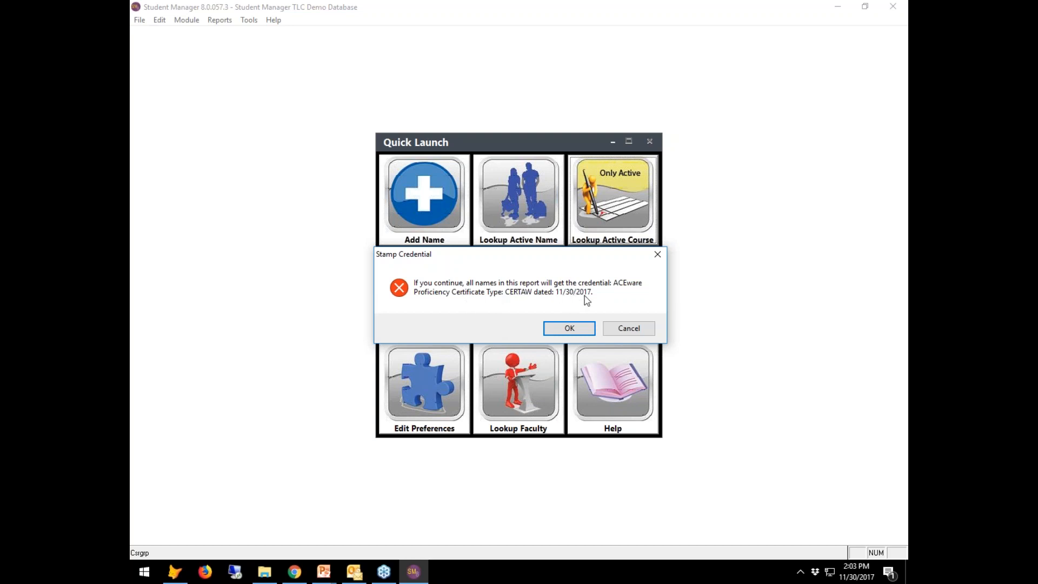
Stamp the ACEware Proficiency Certificate on all six students, ignoring the two reported errors.
{"action": "left_click", "coordinate": [580, 334]}
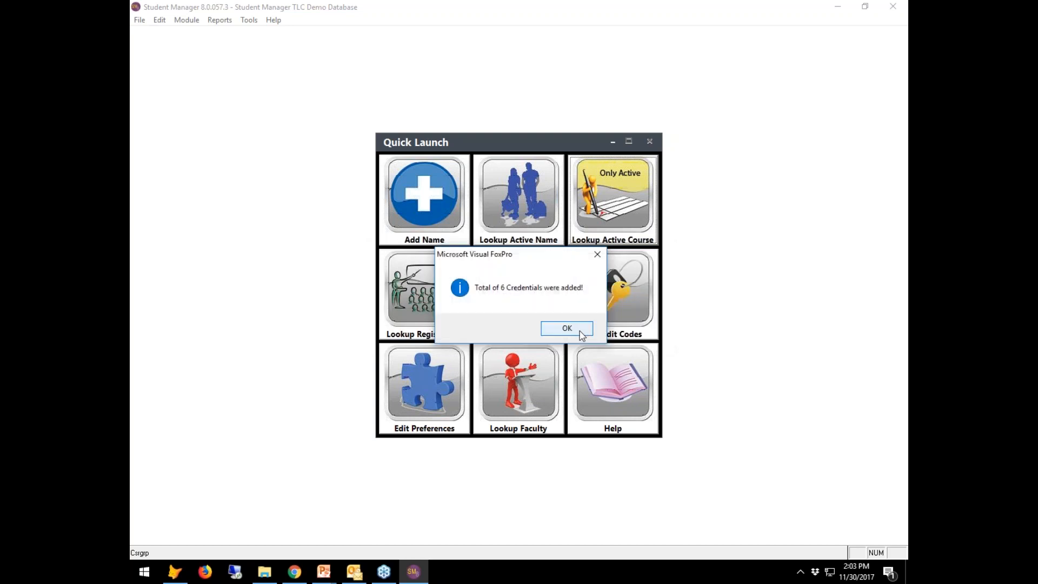
{"action": "left_click", "coordinate": [580, 333]}
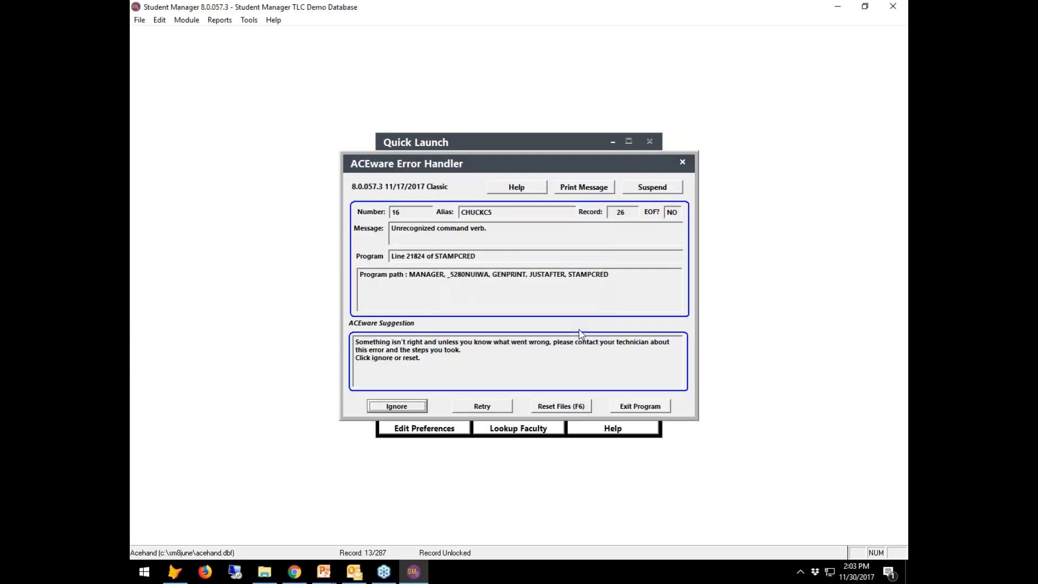
{"action": "left_click", "coordinate": [417, 409]}
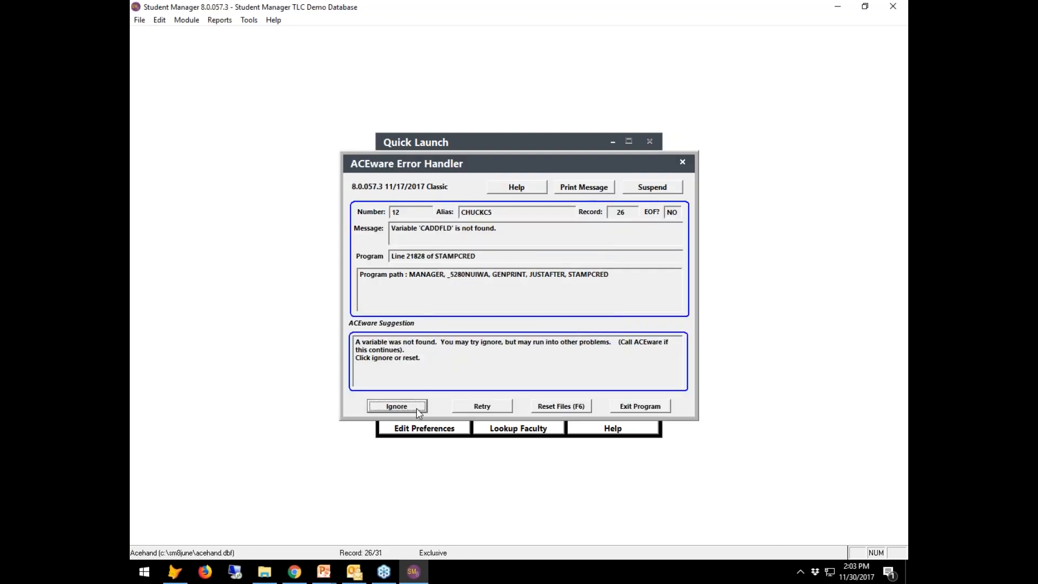
{"action": "left_click", "coordinate": [417, 407]}
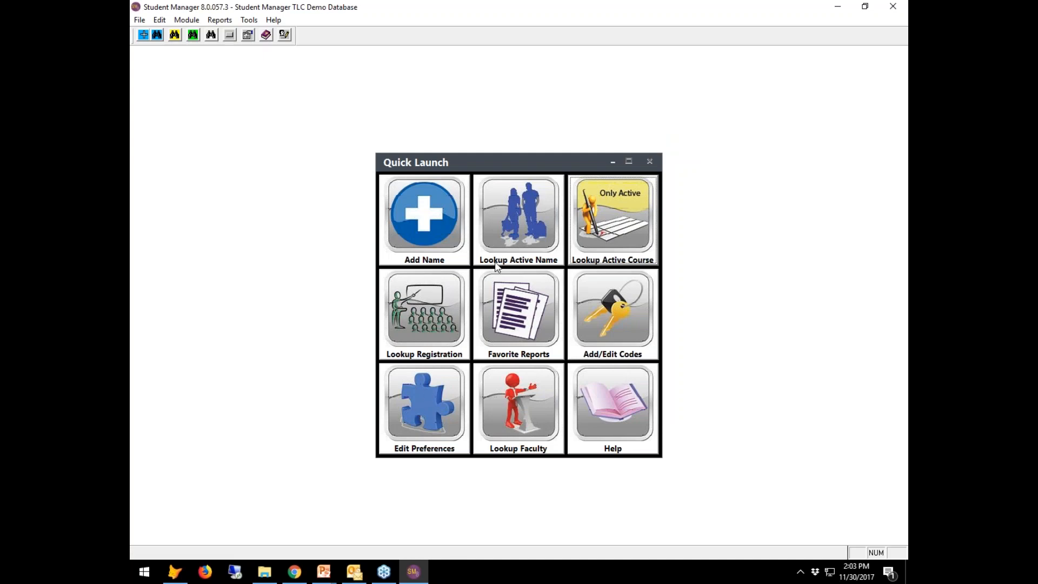
Check a student's record for the new credential, then return to the Certificate Wizard slide show.
{"action": "left_click", "coordinate": [524, 234]}
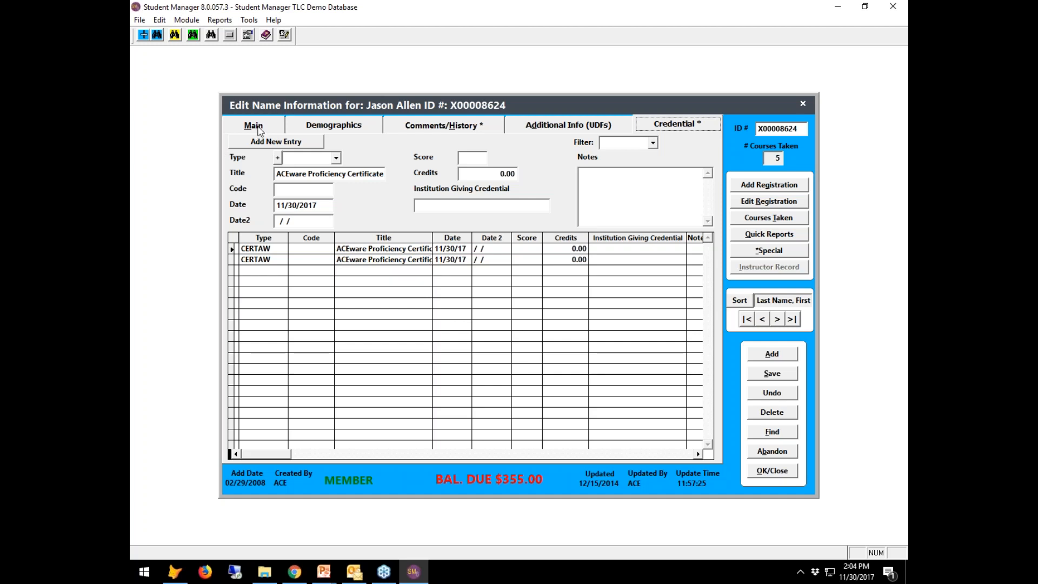
{"action": "left_click", "coordinate": [260, 128]}
{"action": "left_click", "coordinate": [772, 470]}
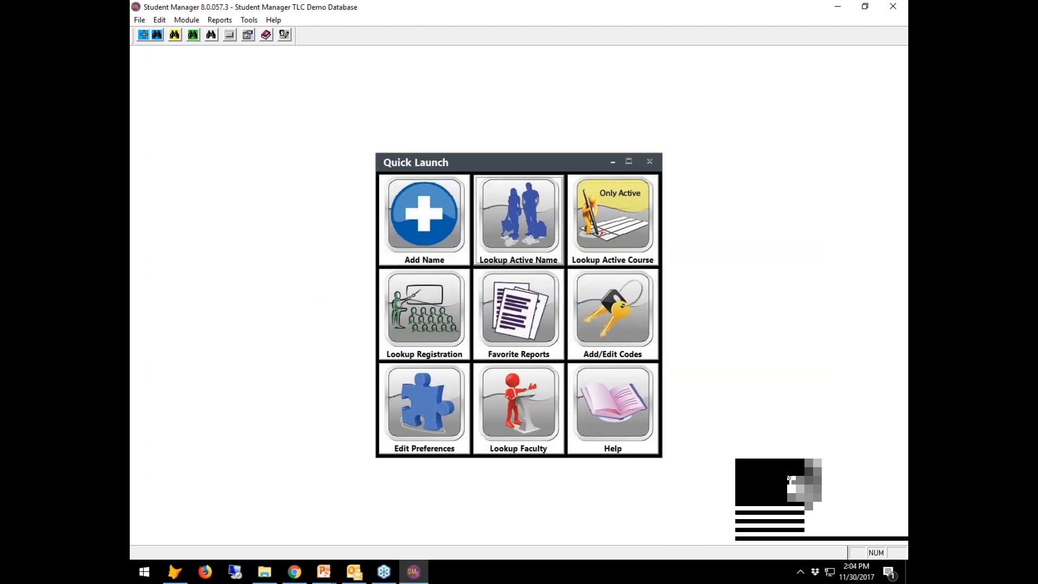
{"action": "left_click", "coordinate": [324, 572]}
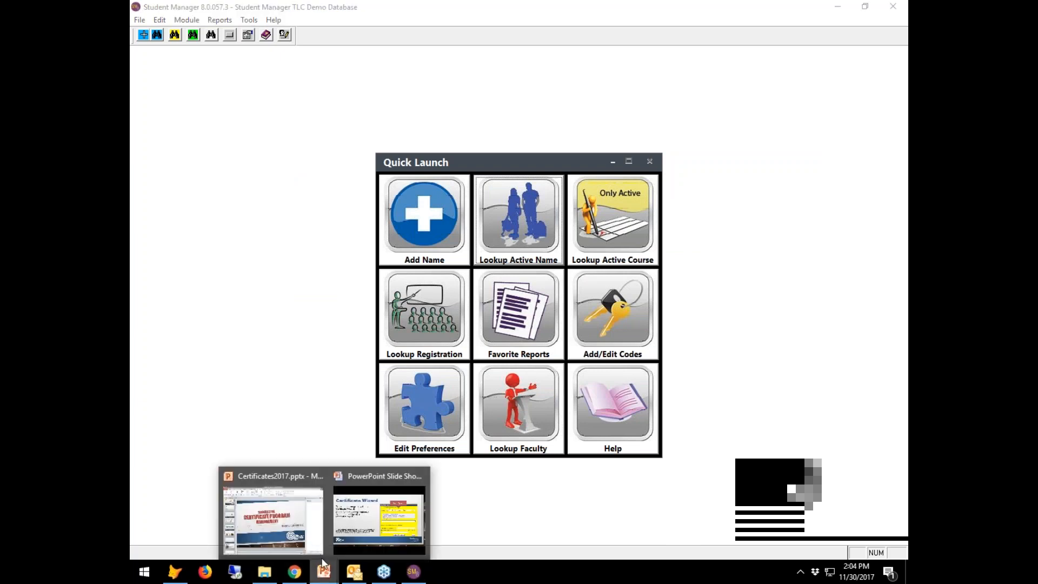
{"action": "left_click", "coordinate": [407, 536]}
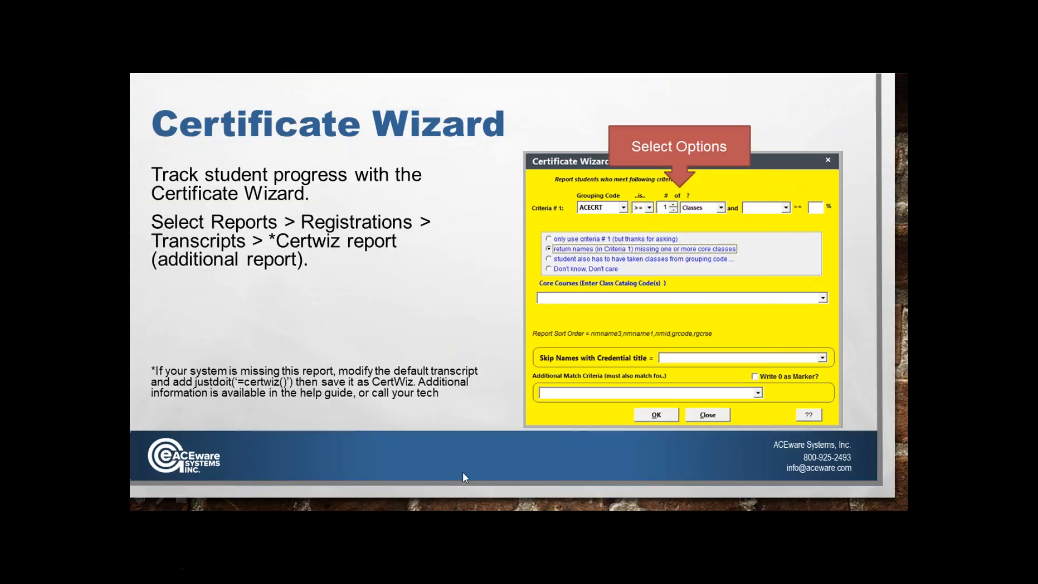